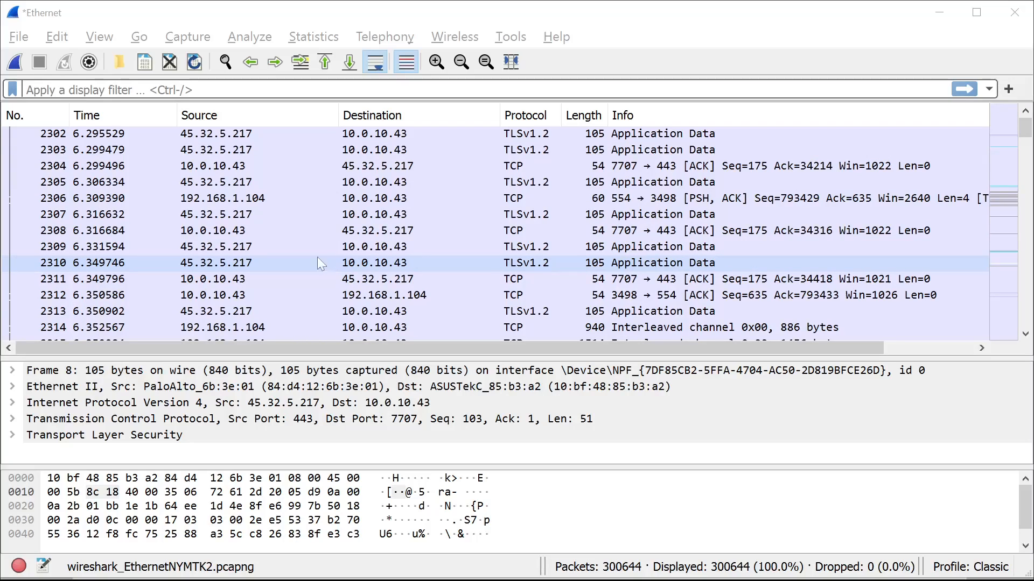
Open the Conversations statistics for the Ethernet capture, then reposition and enlarge the window to show more rows
left_click(153, 12)
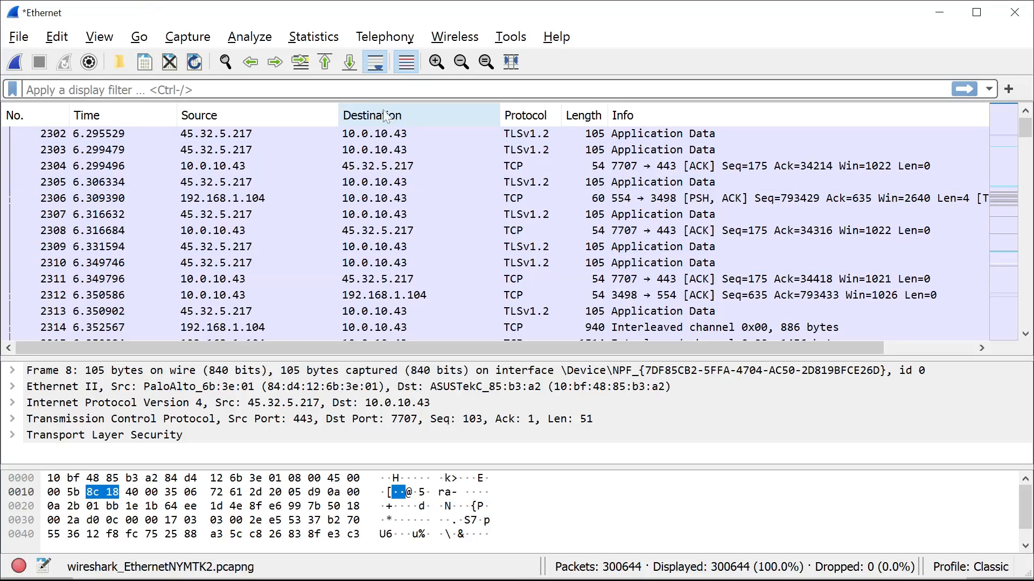
left_click(324, 38)
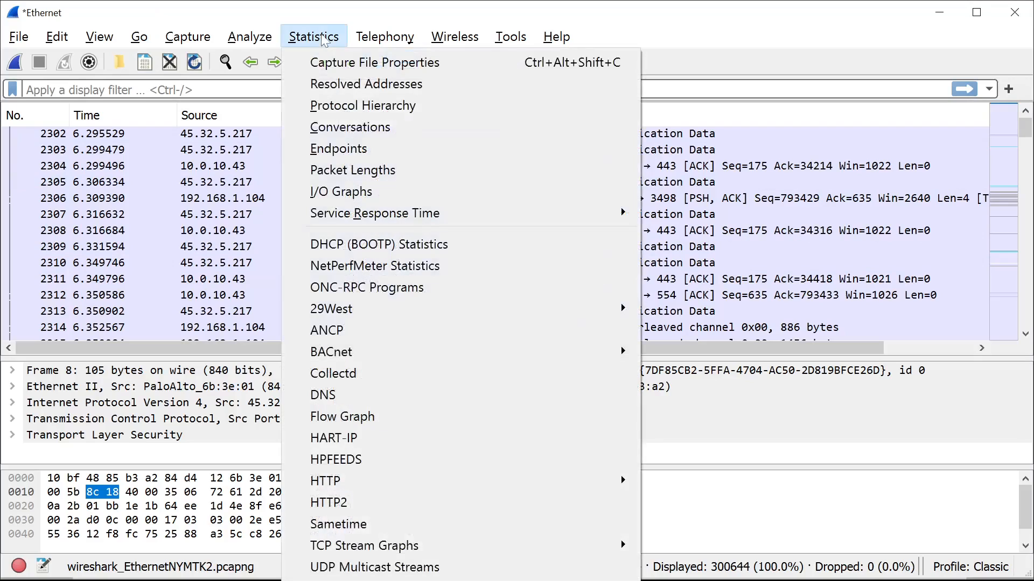
left_click(413, 127)
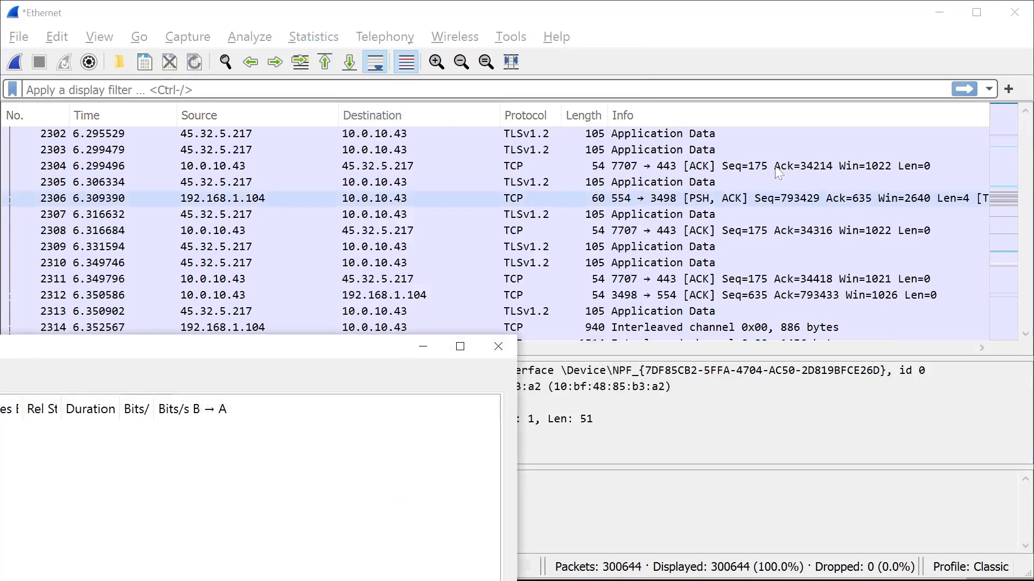
left_click_drag(0, 348, 325, 45)
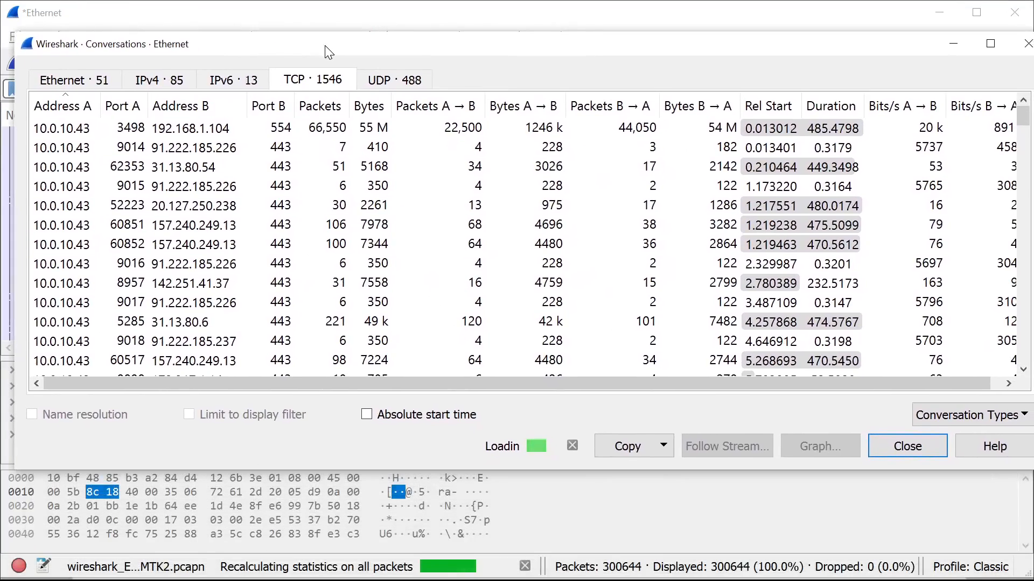
left_click_drag(316, 469, 318, 577)
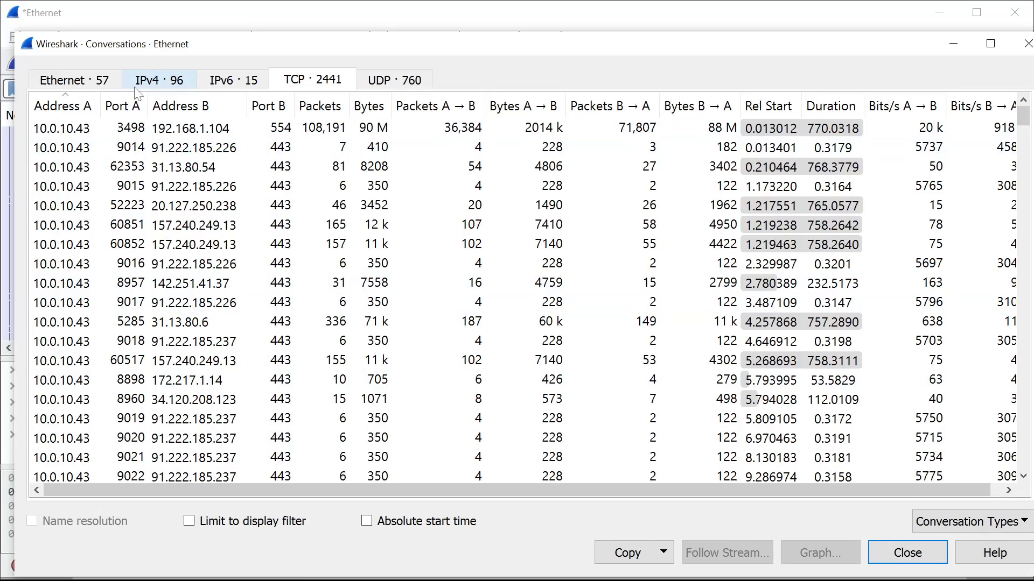
Examine the IPv4 conversations against the client and server addresses in the Snip & Sketch scenario diagram
left_click(156, 81)
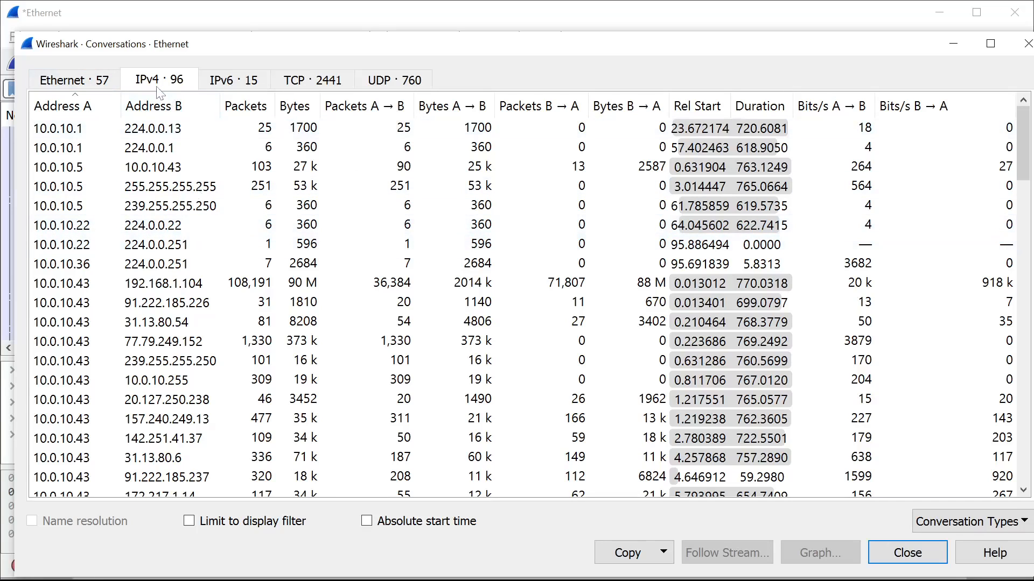
key("alt+Tab")
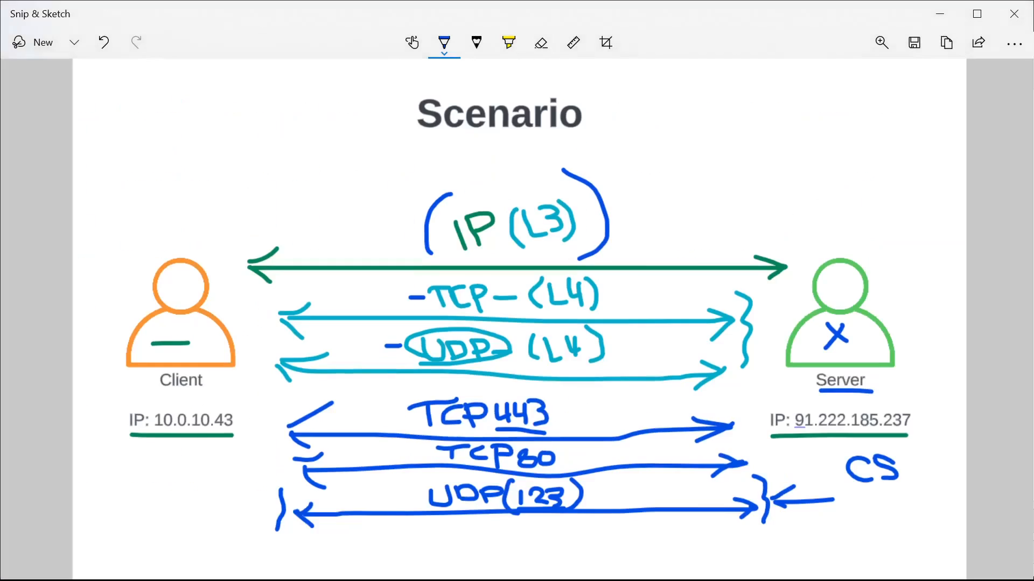
key("alt+Tab")
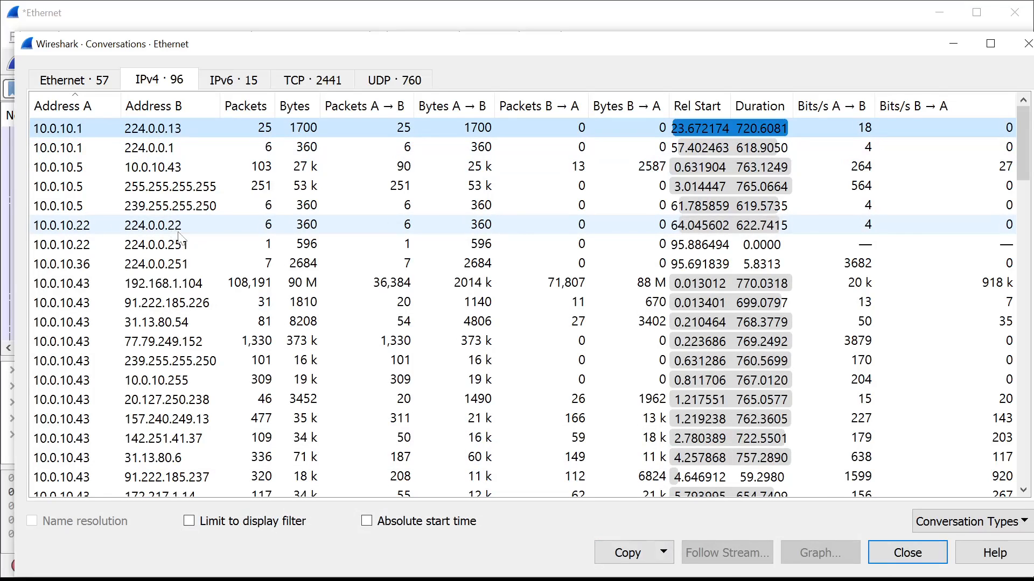
scroll(184, 315, "down", 4)
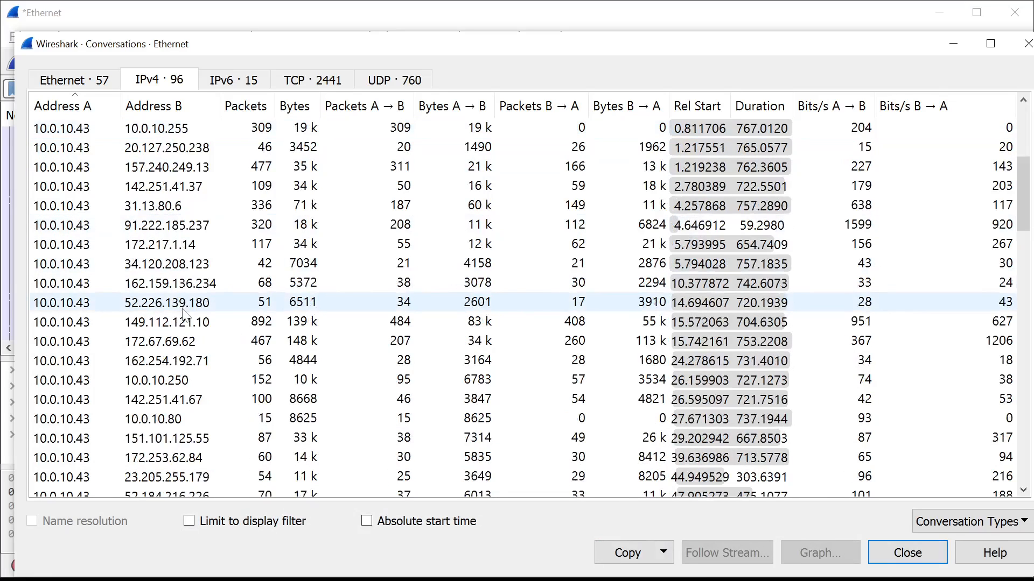
scroll(183, 315, "up", 4)
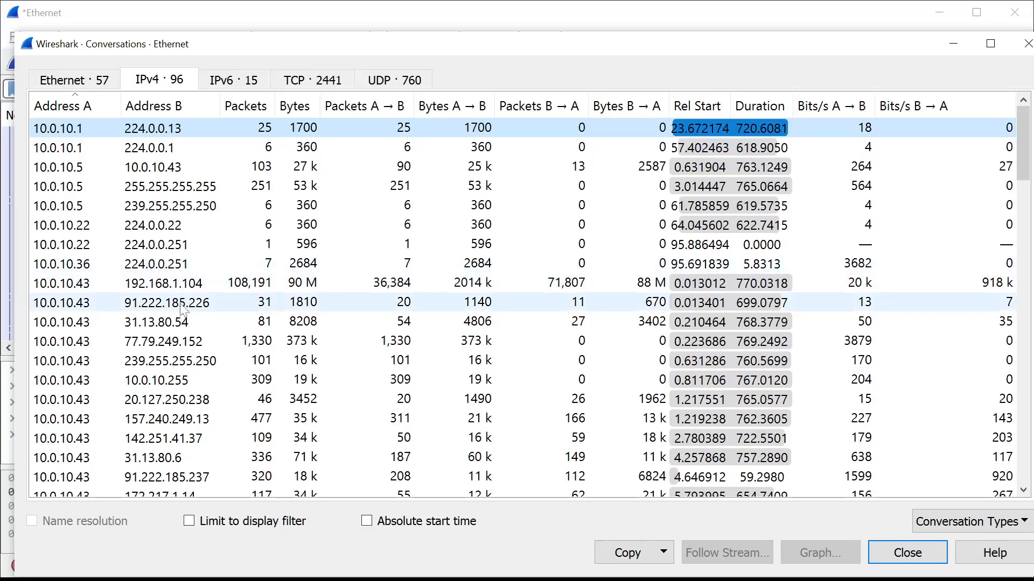
scroll(191, 366, "down", 4)
scroll(192, 366, "up", 4)
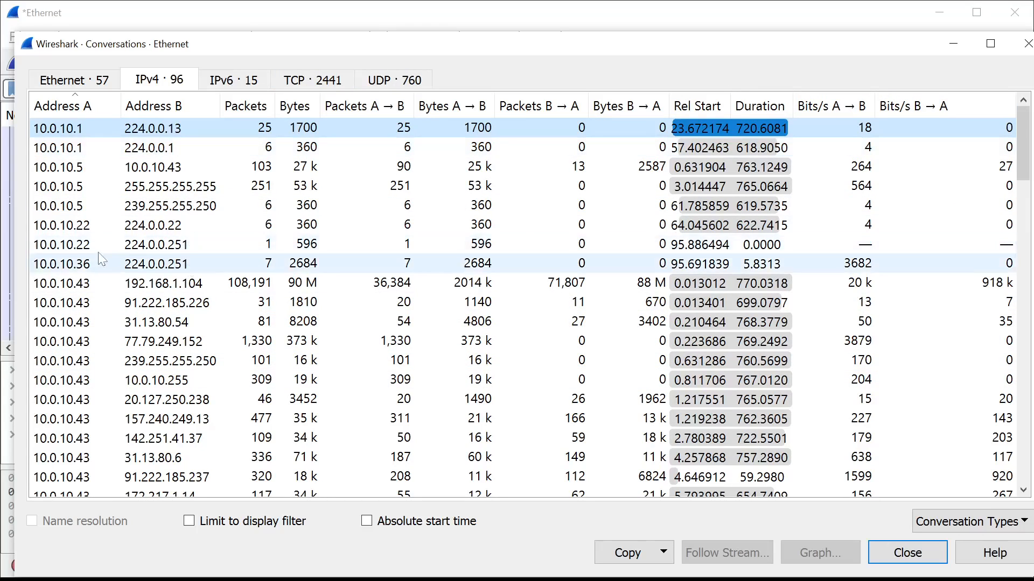
scroll(134, 311, "down", 4)
scroll(134, 311, "up", 5)
Inspect the IPv4 conversations of 10.0.10.43 with 192.168.1.104 and 91.222.185.226, and recheck the scenario diagram for the server address
left_click(90, 291)
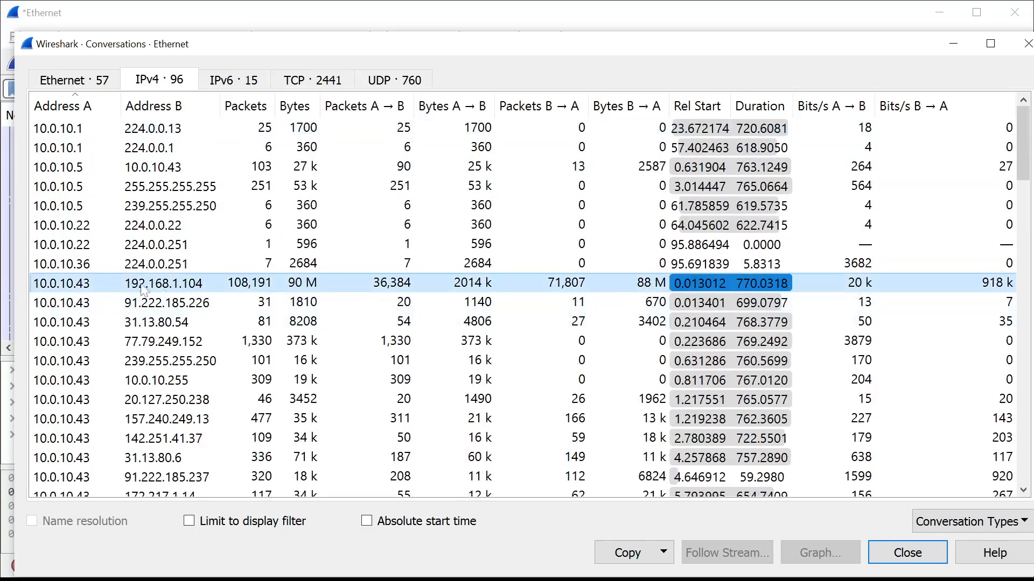
left_click(175, 312)
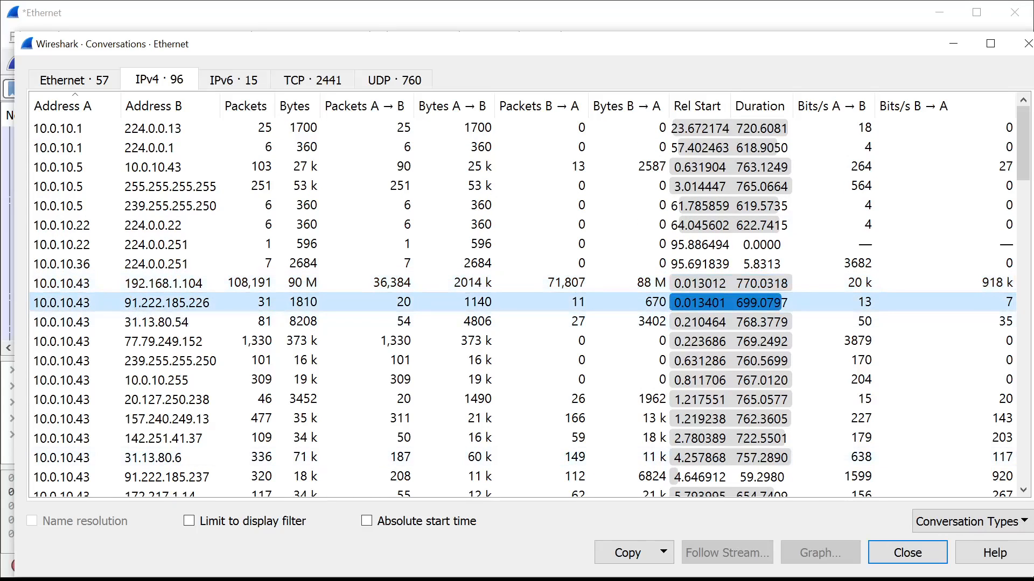
key("alt+Tab")
key("alt+Tab")
scroll(245, 331, "down", 10)
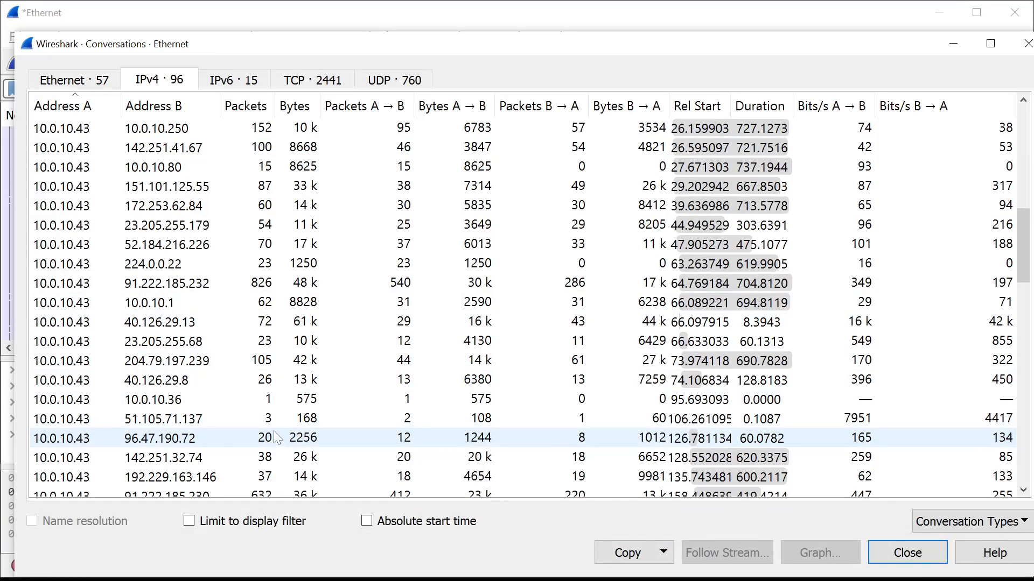
scroll(276, 431, "up", 8)
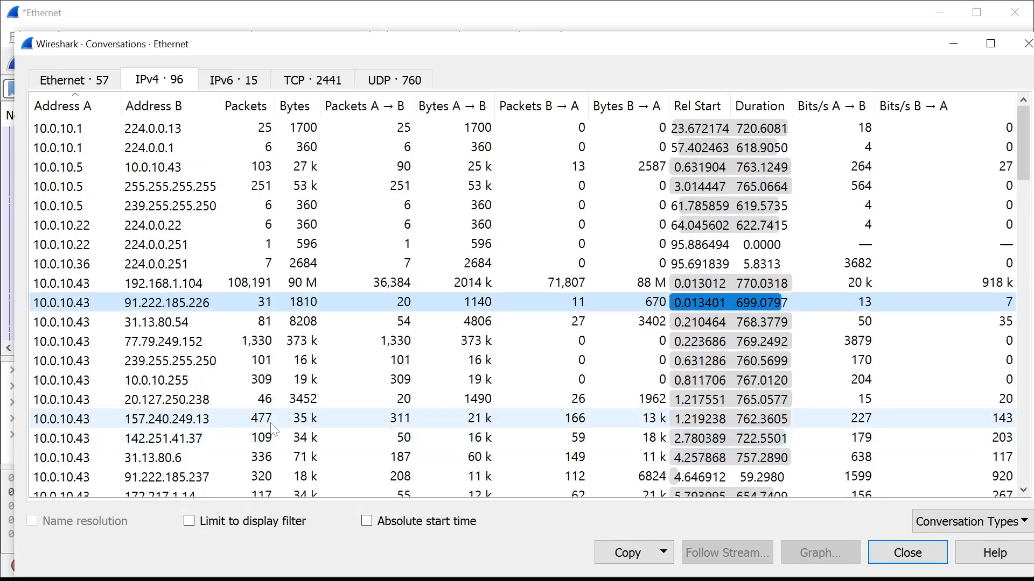
Sort the IPv4 conversations by Address B and select the one between 10.0.10.43 and 91.222.185.237
left_click(167, 109)
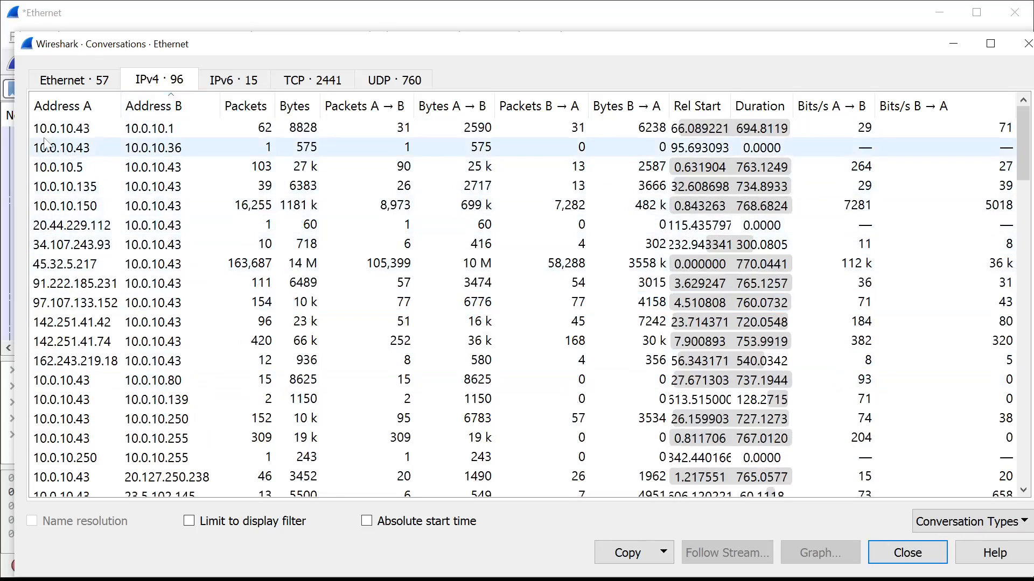
scroll(191, 349, "down", 9)
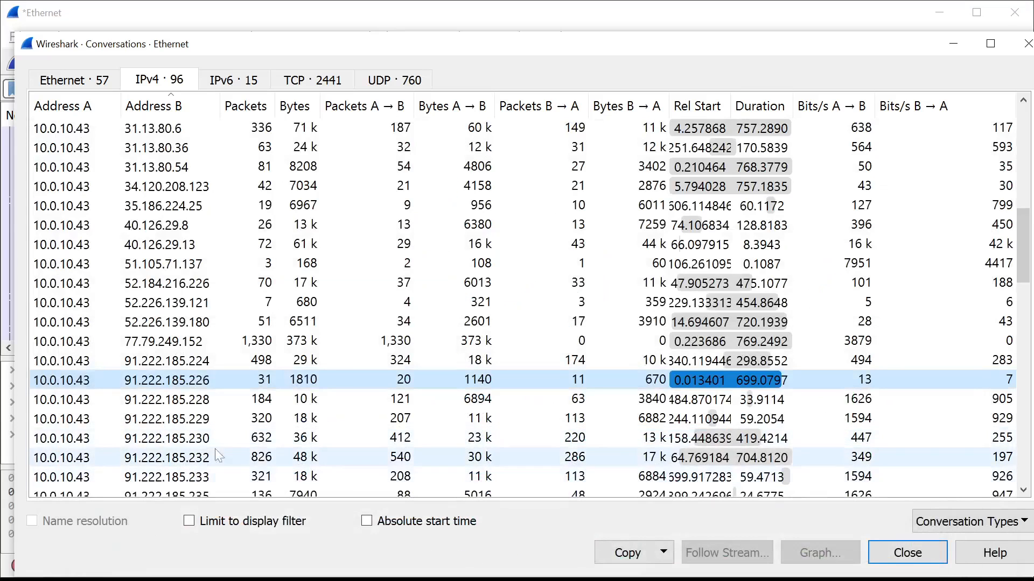
left_click(225, 457)
scroll(225, 457, "down", 4)
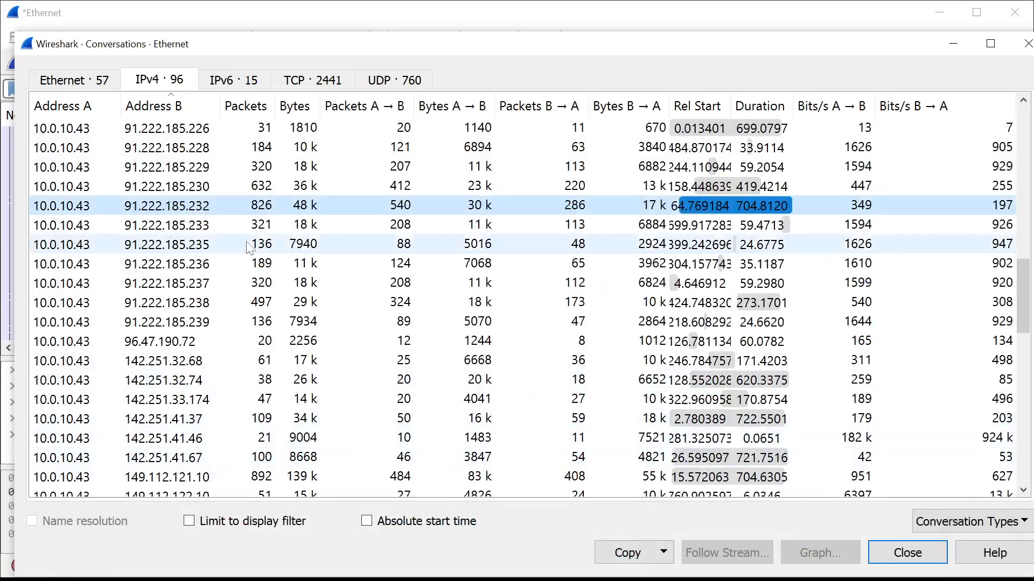
left_click(233, 291)
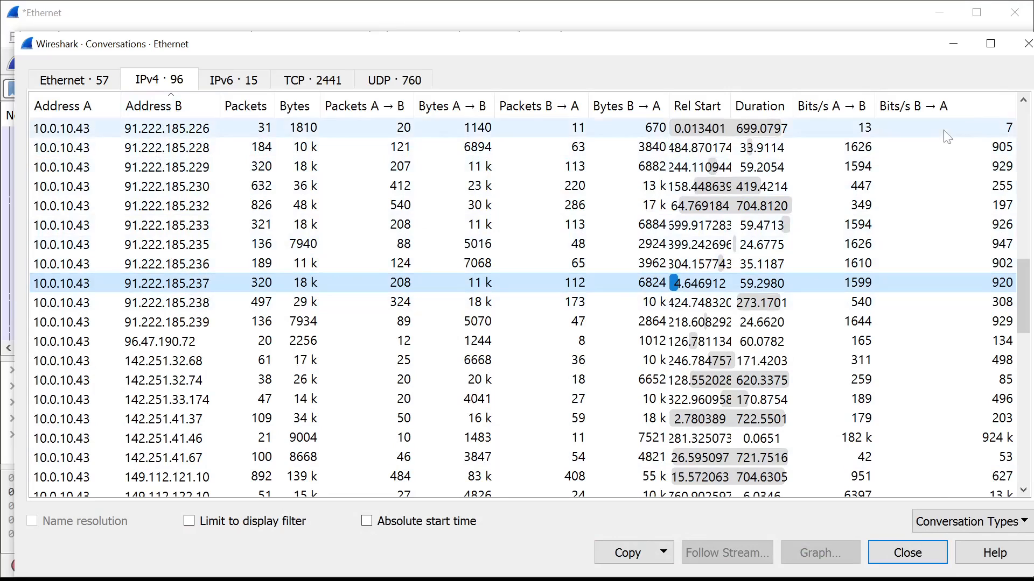
left_click(1024, 101)
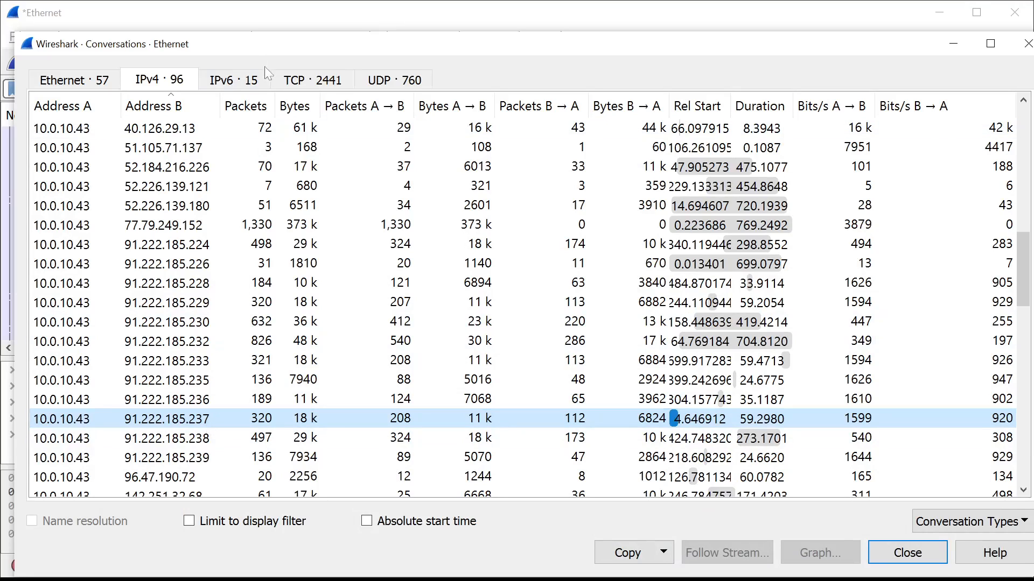
Sort the TCP conversations by Address B and select the first one between 10.0.10.43 and 91.222.185.237, on client port 9018
left_click(307, 81)
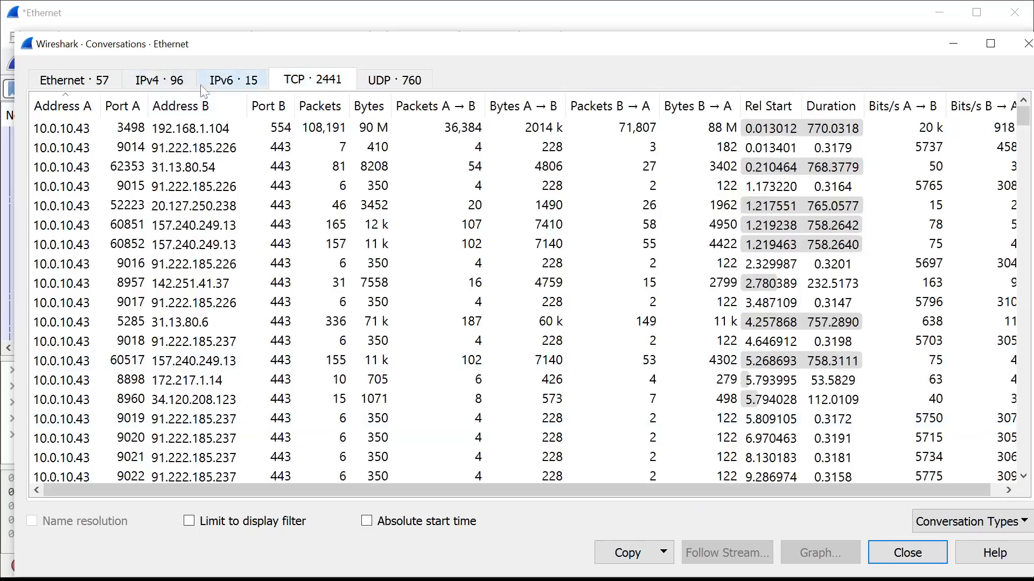
left_click(200, 108)
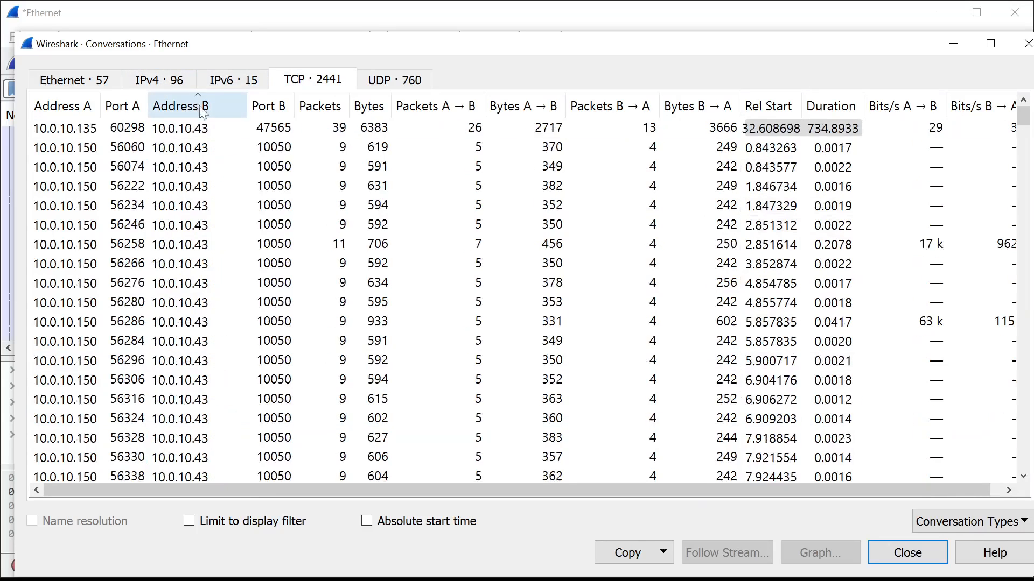
scroll(210, 400, "down", 20)
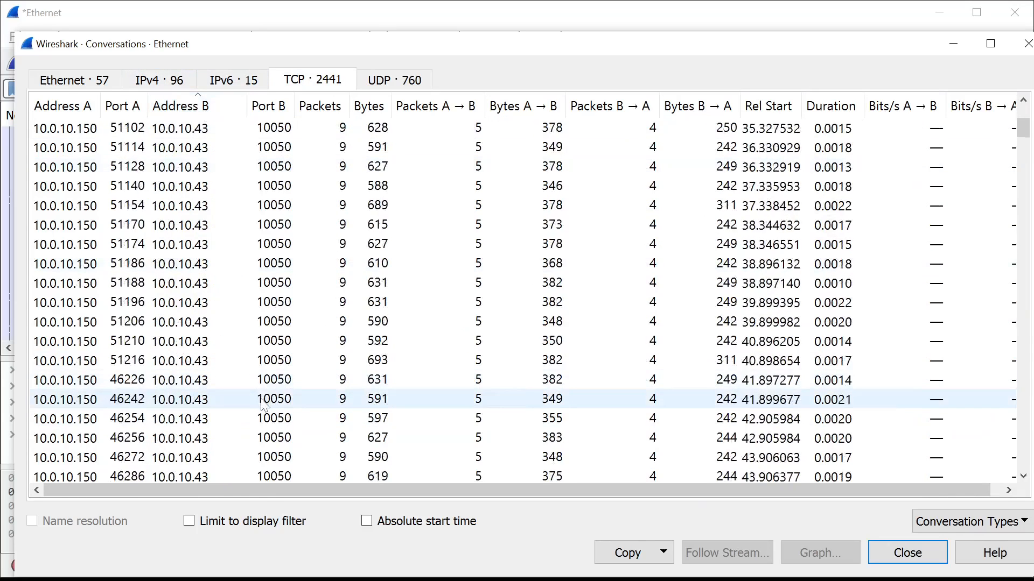
scroll(264, 408, "down", 20)
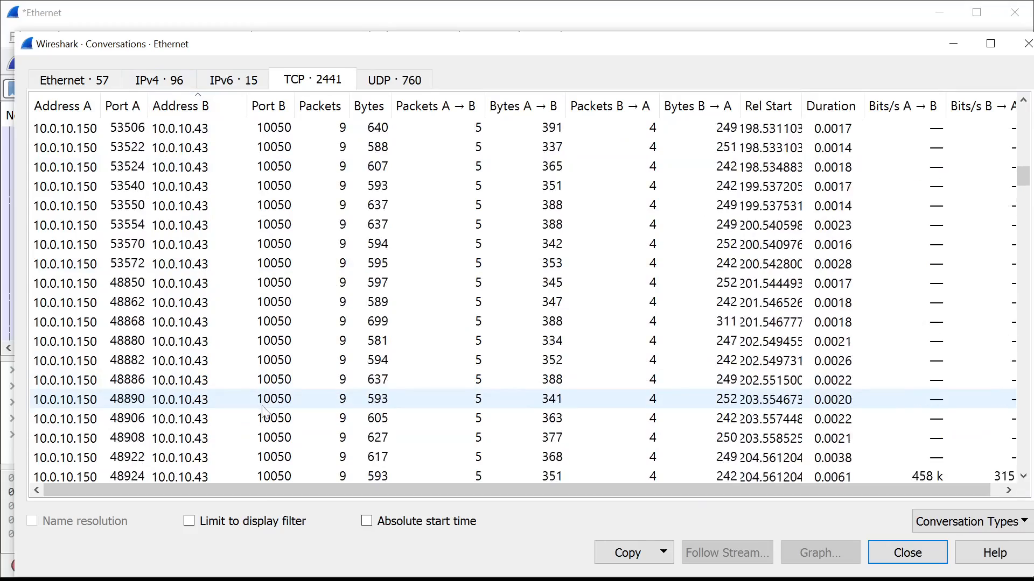
scroll(264, 414, "down", 20)
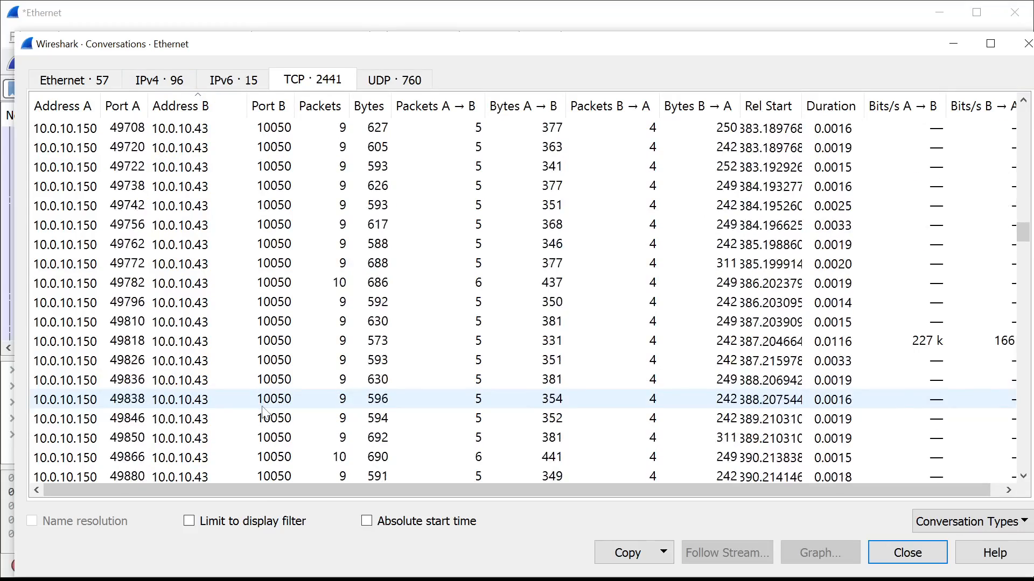
scroll(264, 414, "down", 20)
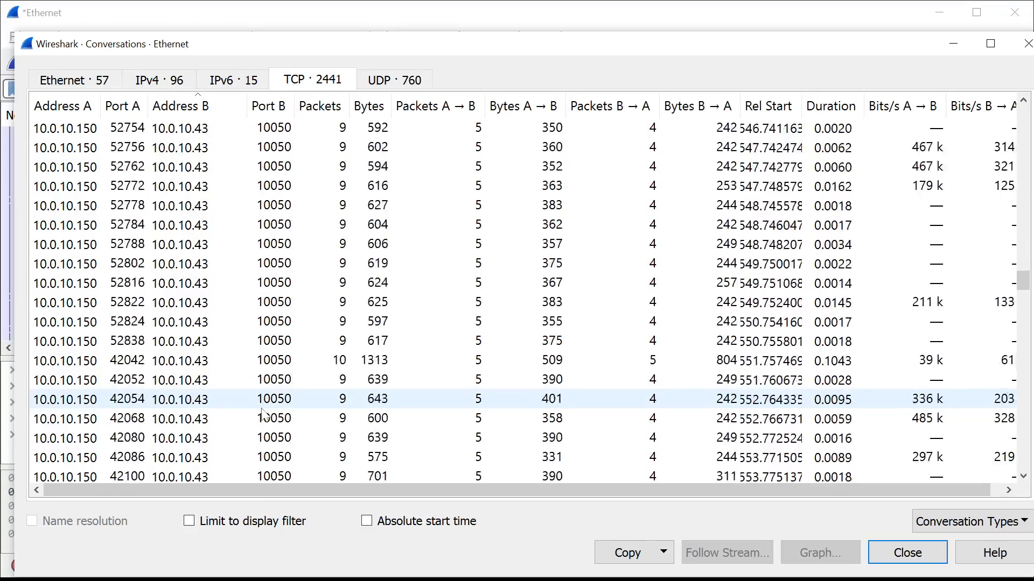
scroll(265, 420, "down", 20)
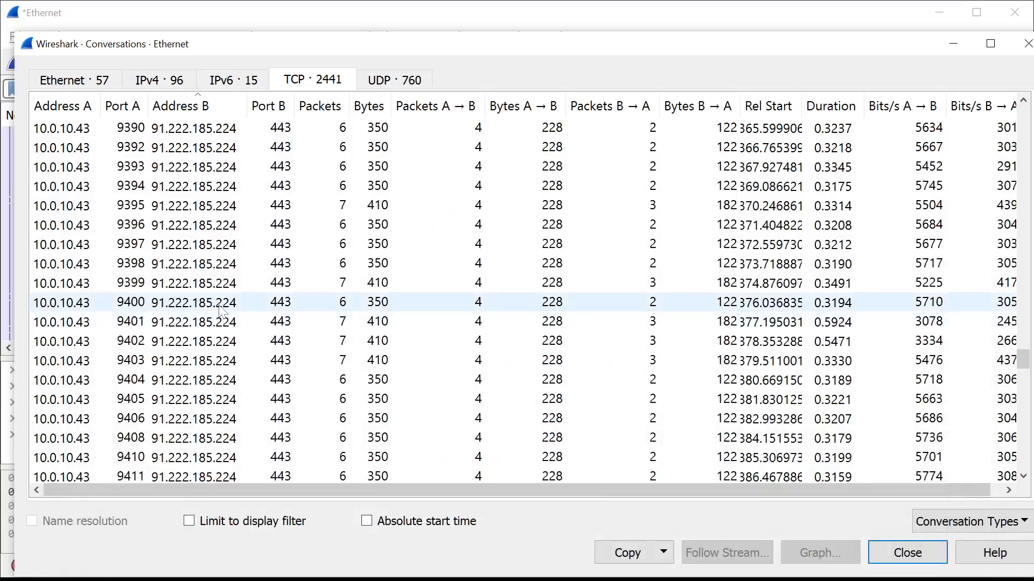
scroll(277, 339, "down", 20)
scroll(288, 343, "down", 20)
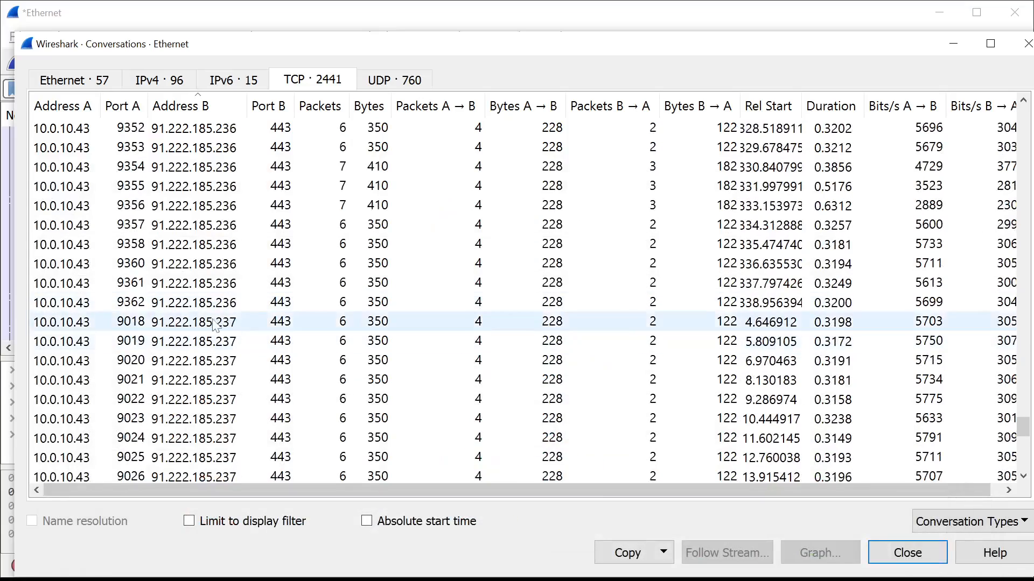
scroll(312, 342, "down", 4)
scroll(323, 343, "up", 4)
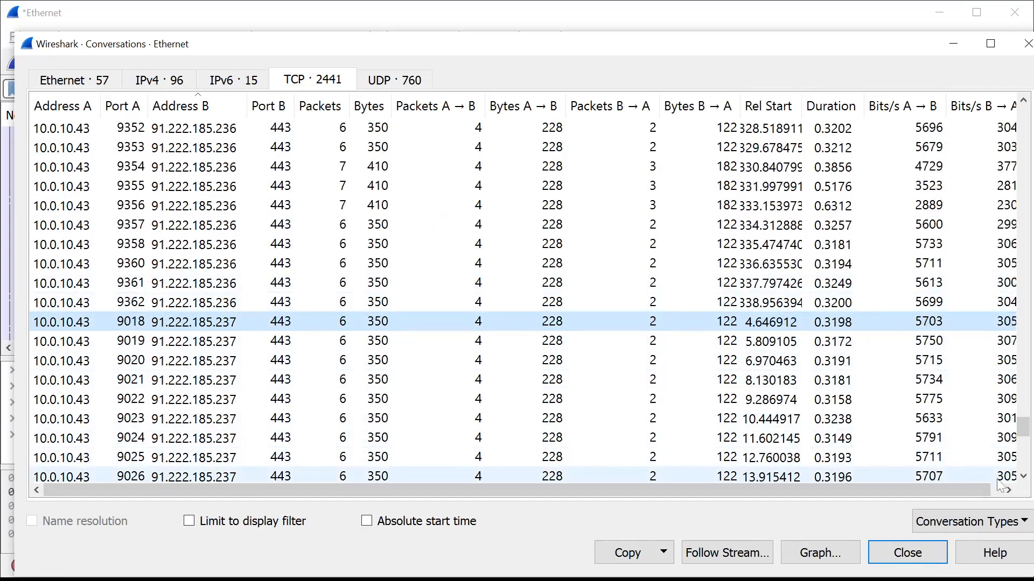
Review the whole block of TCP conversations from 10.0.10.43 to 91.222.185.237 on port 443, returning to its first entry
left_click_drag(1023, 476, 1023, 477)
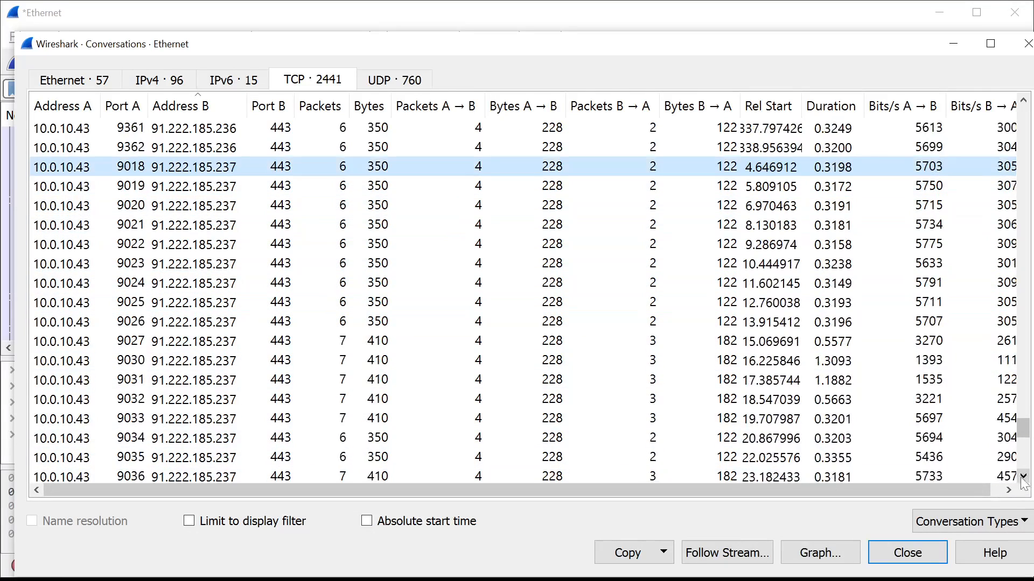
left_click(226, 474)
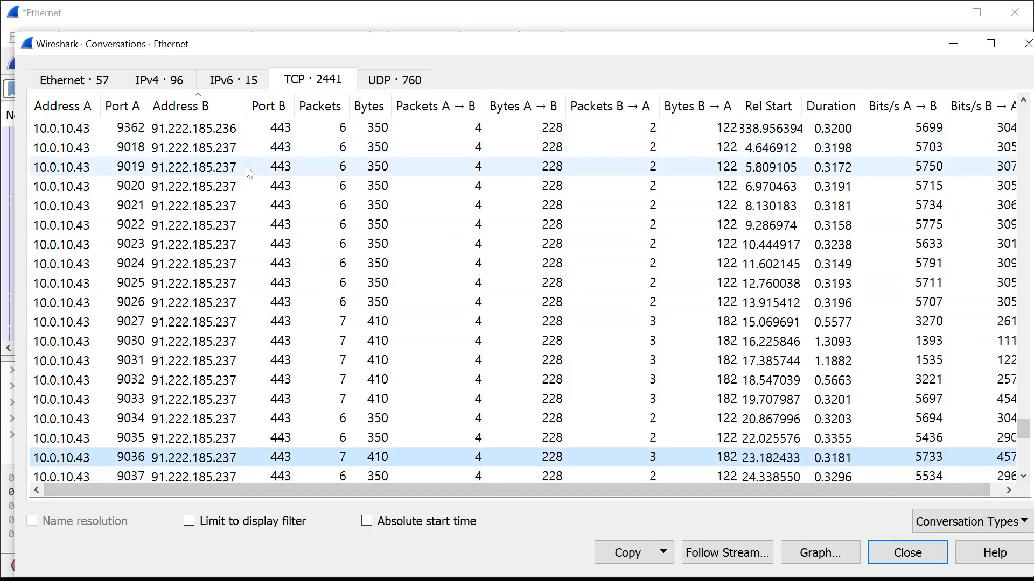
left_click(249, 150)
scroll(512, 376, "down", 20)
scroll(269, 377, "up", 8)
scroll(284, 385, "up", 17)
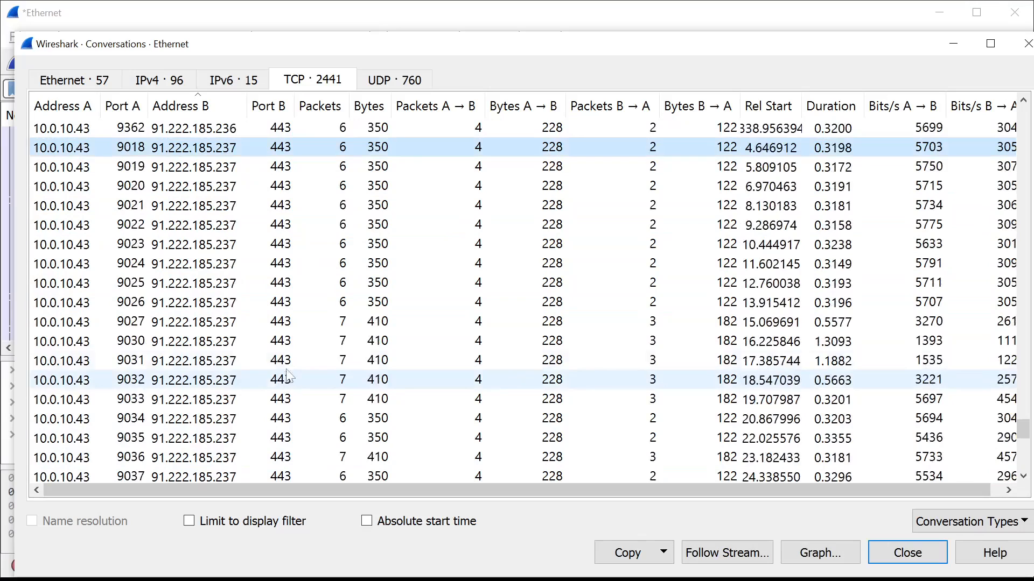
Step through the first individual TCP conversations with 91.222.185.237, comparing client ports 9018, 9019 and 9020
key("Down")
key("Down")
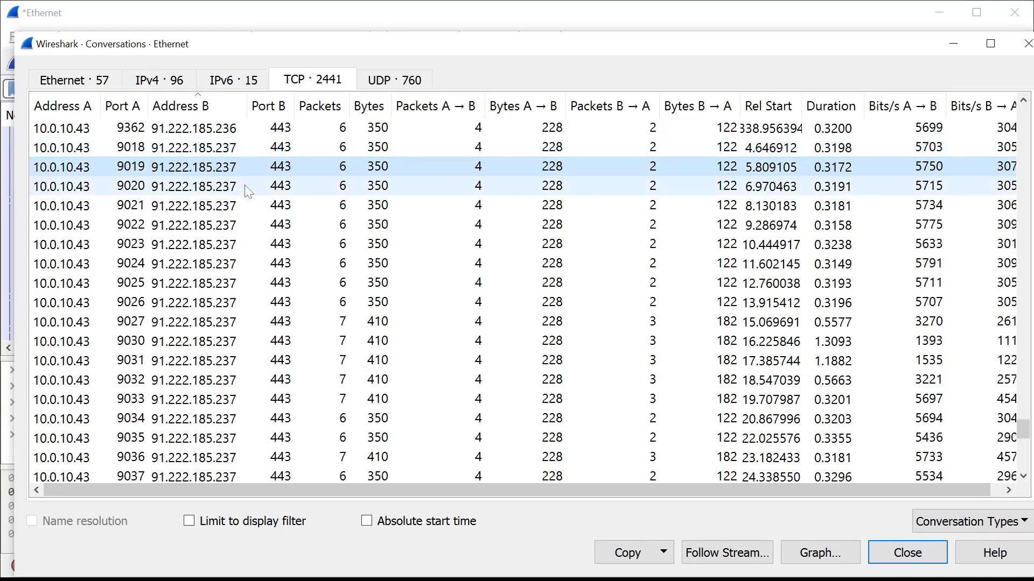
key("Up")
key("Up")
key("Down")
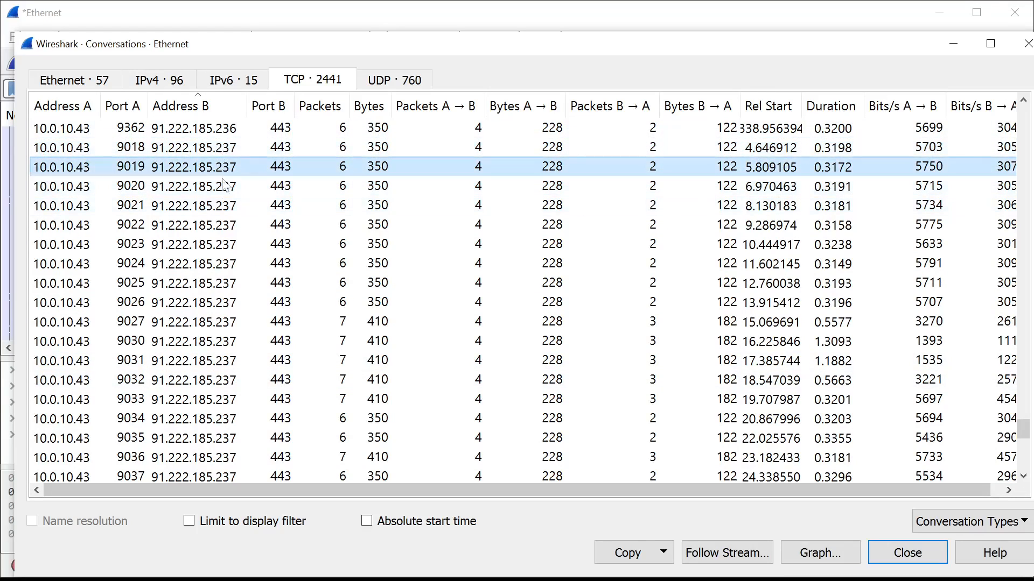
key("Down")
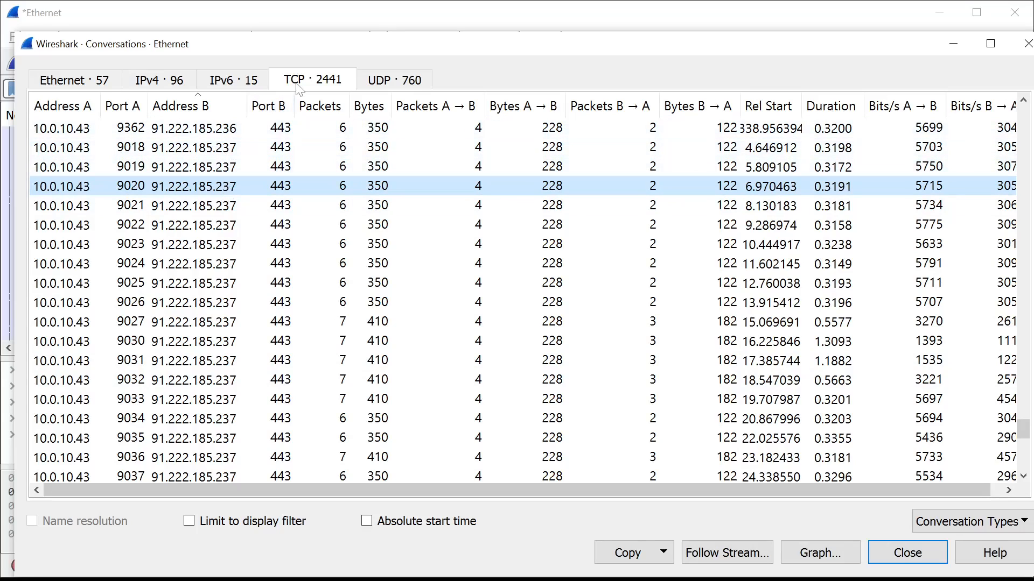
Compare the individual TCP conversations with 91.222.185.237 on client ports 9018, 9019 and 9020, ending on port 9018
left_click(205, 165)
left_click(226, 149)
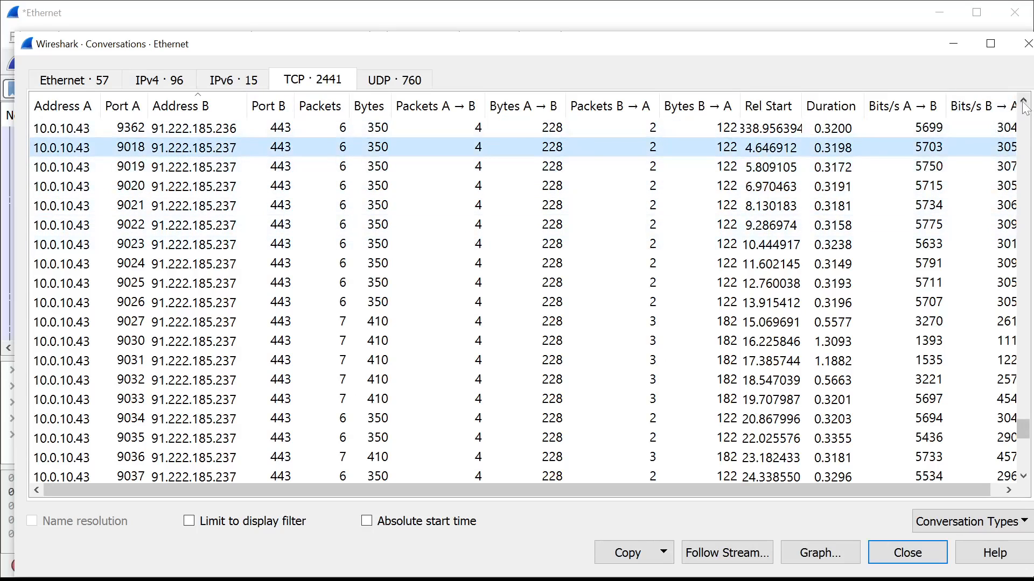
left_click(1024, 102)
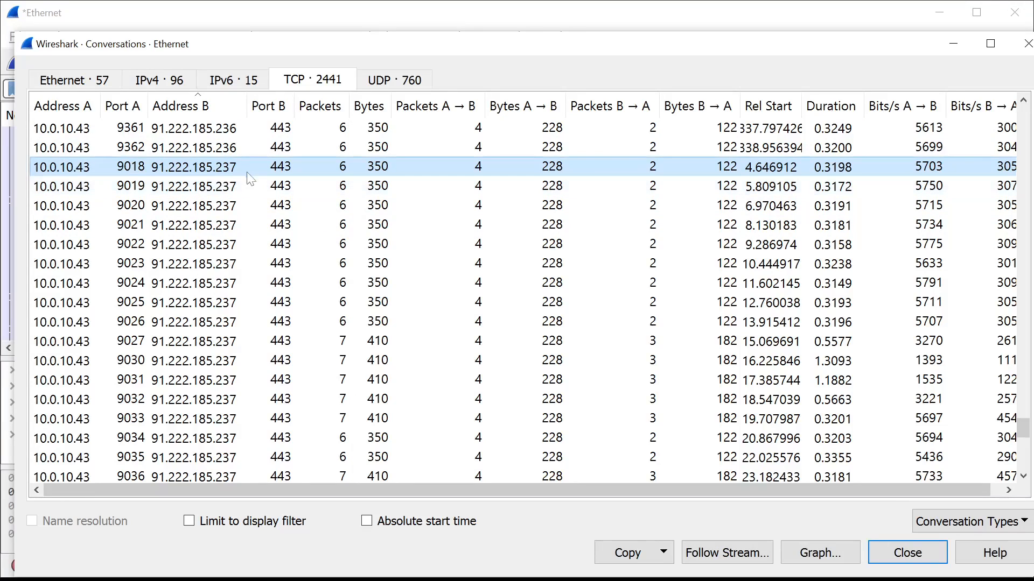
left_click(241, 189)
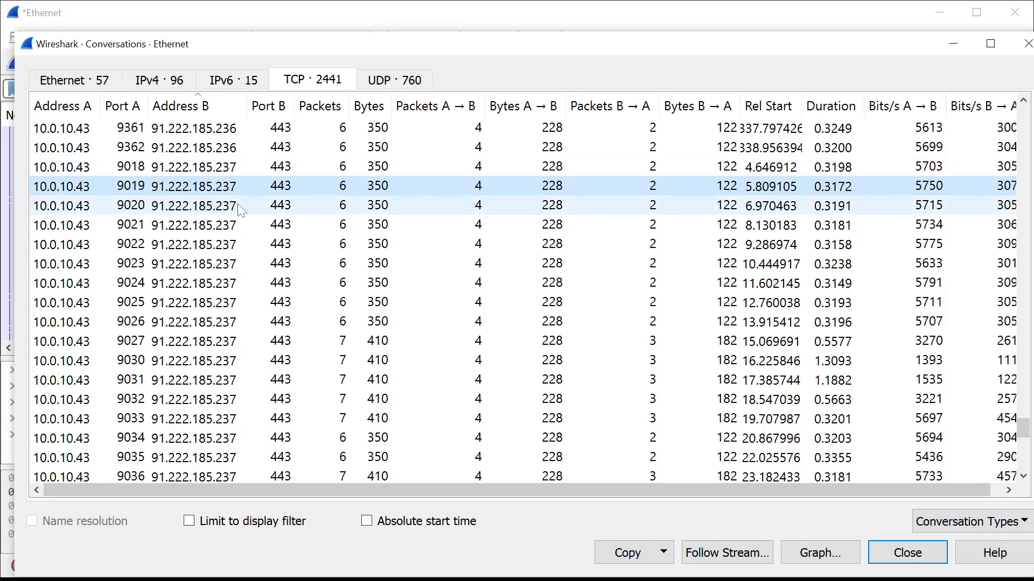
left_click(240, 209)
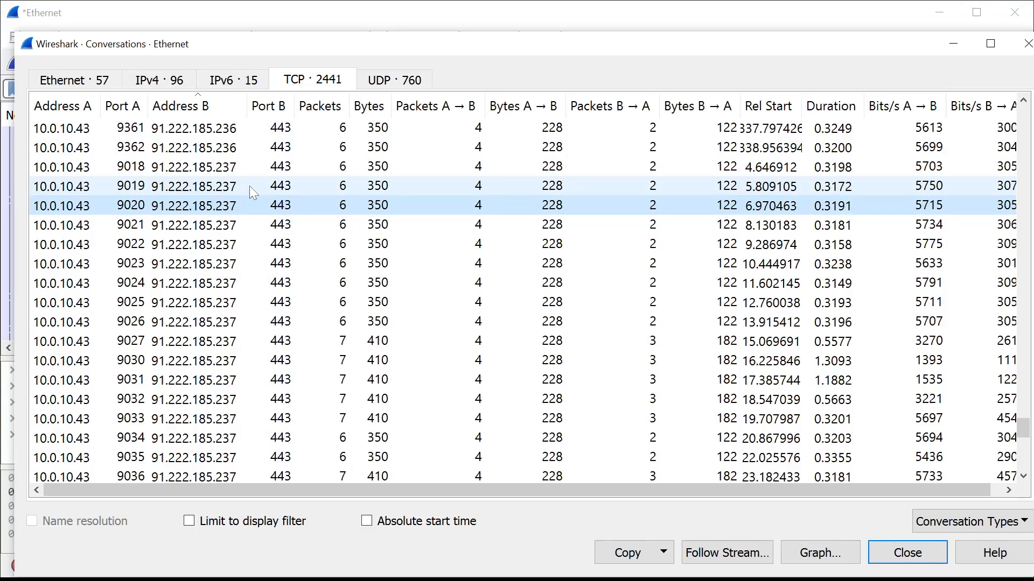
left_click(250, 185)
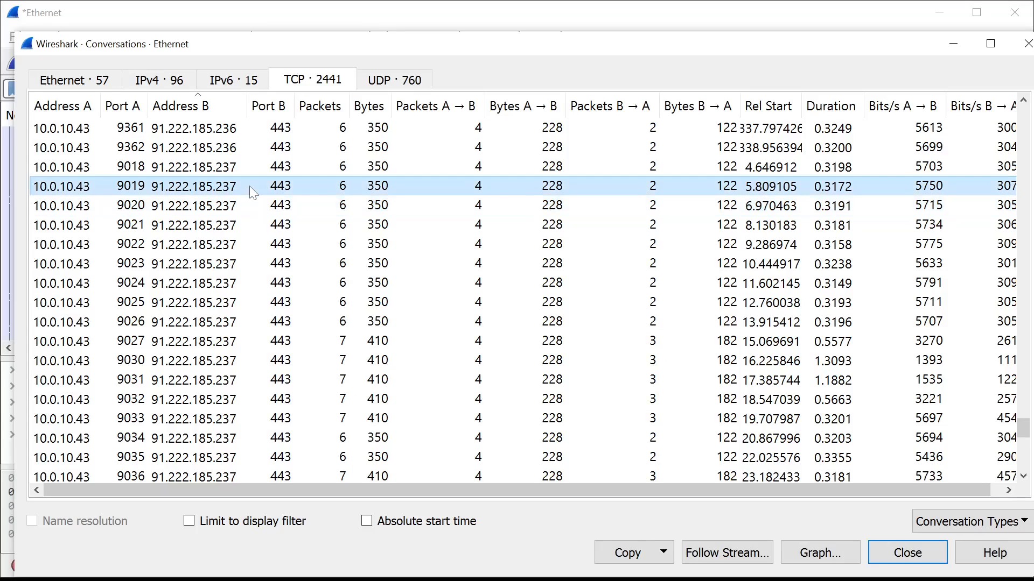
left_click(250, 173)
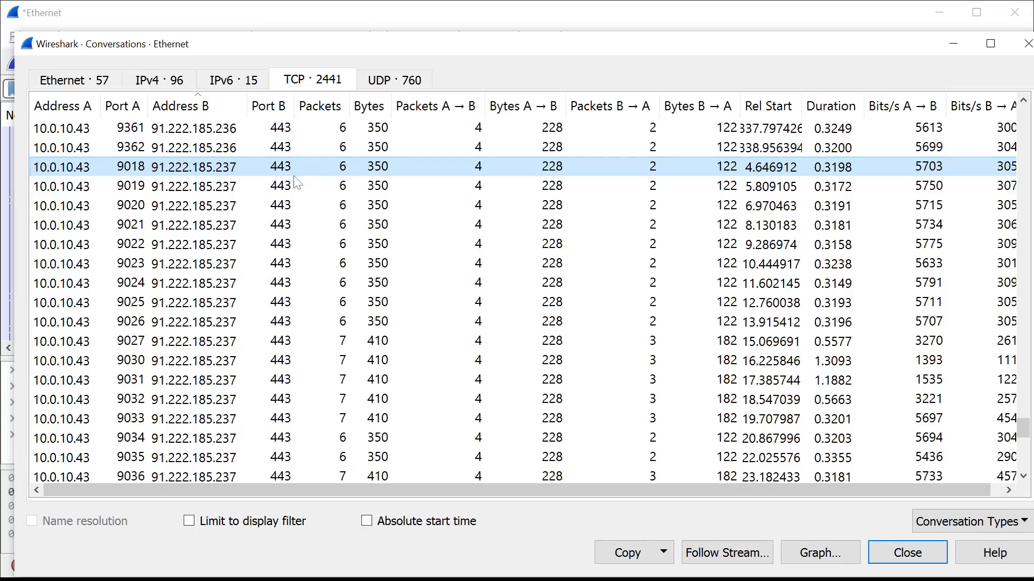
left_click(129, 192)
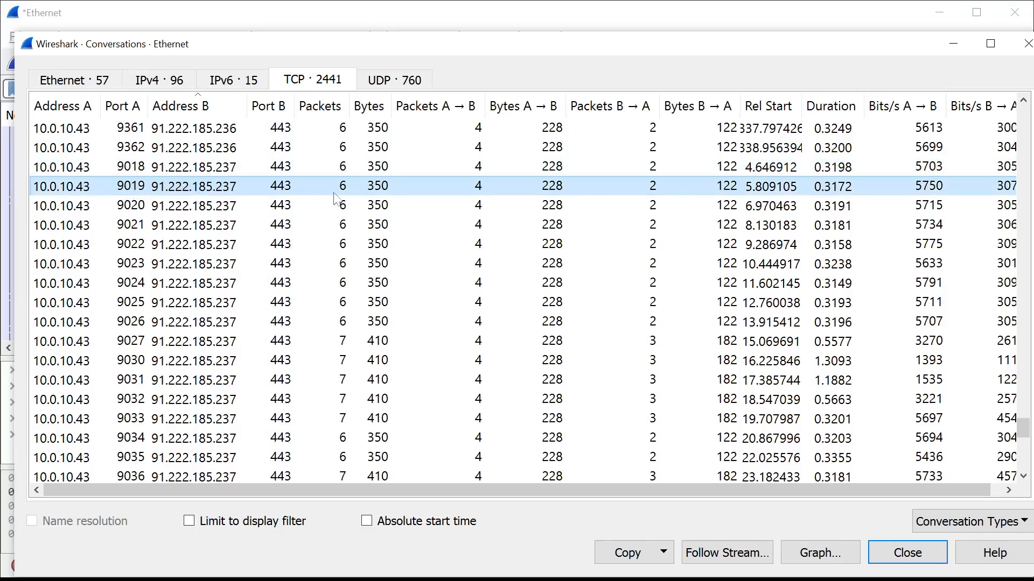
left_click(134, 210)
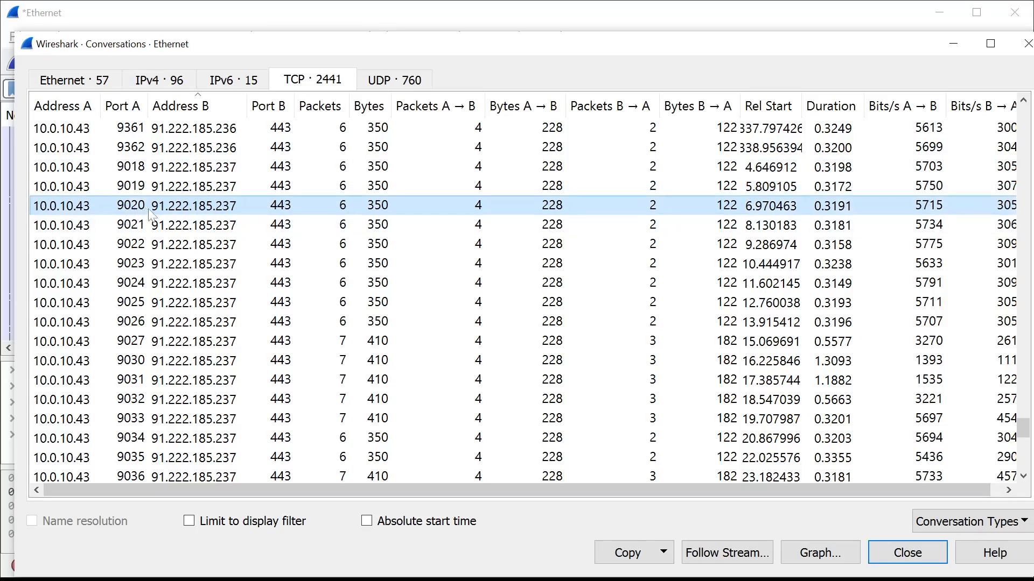
left_click(247, 191)
left_click(260, 171)
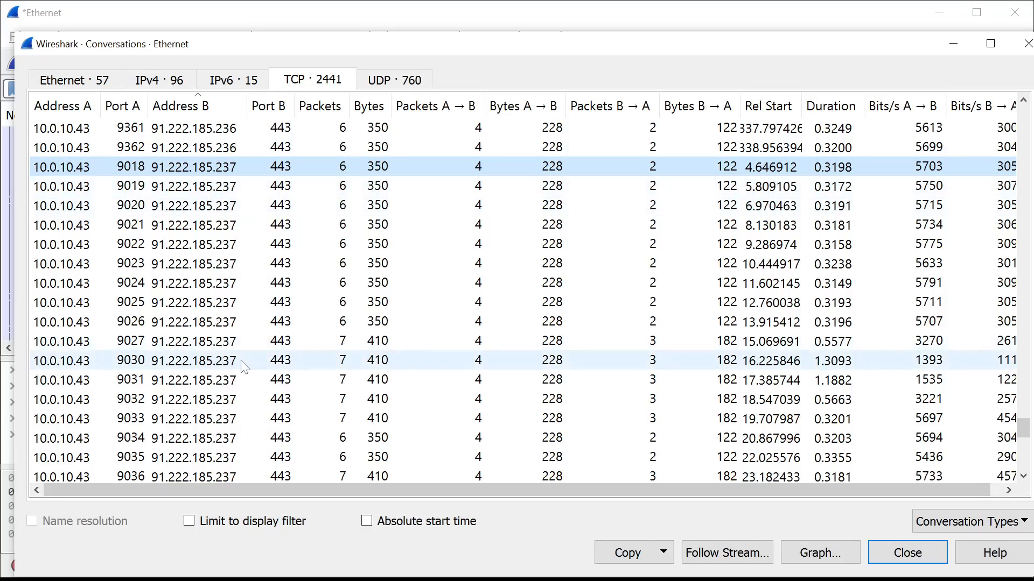
Review the list of TCP conversations with 91.222.185.237 down to its last entry and return to client port 9018
scroll(238, 412, "down", 9)
scroll(242, 412, "down", 4)
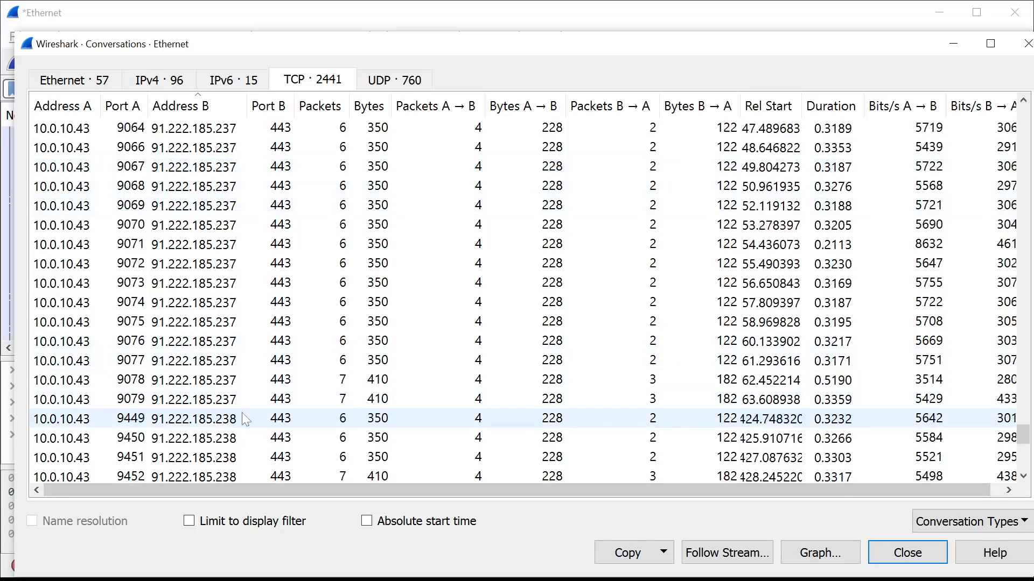
scroll(243, 412, "up", 15)
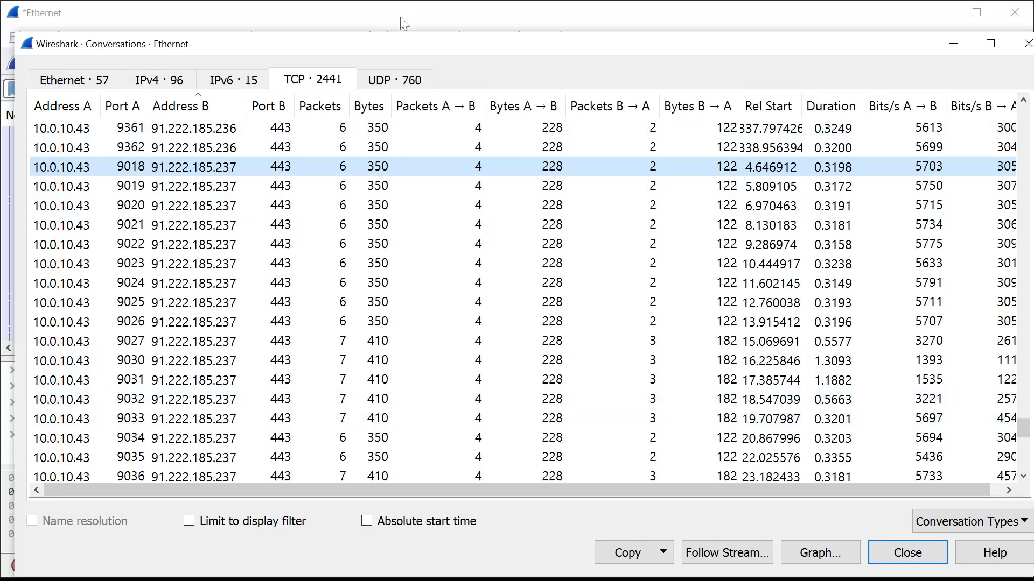
Show the UDP conversations, narrow the Address A column and sort the list by Address B
left_click(389, 81)
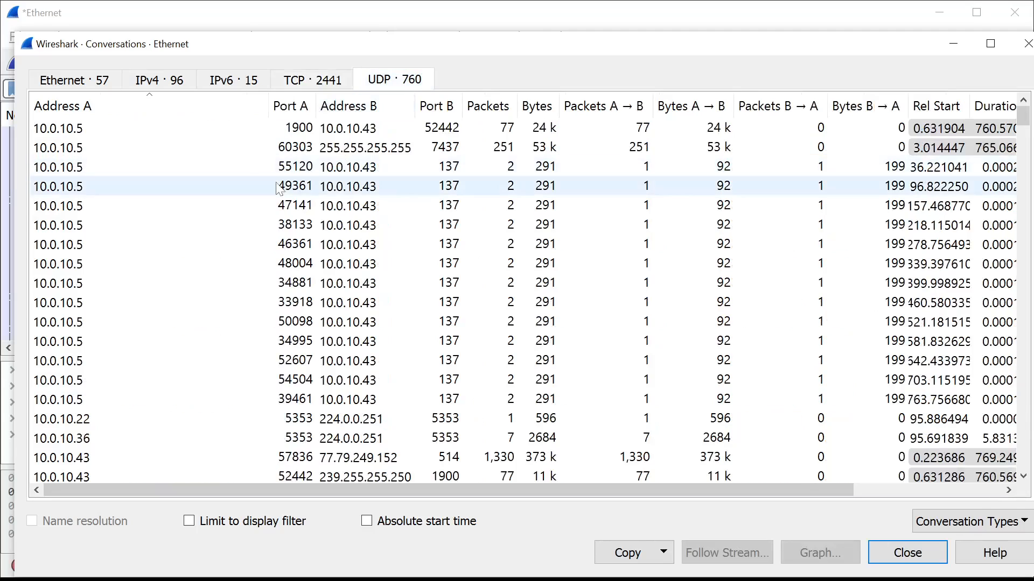
left_click_drag(270, 104, 135, 104)
left_click(214, 106)
Look through the sorted UDP conversations for any entry with server 91.222.185.237
scroll(265, 257, "down", 20)
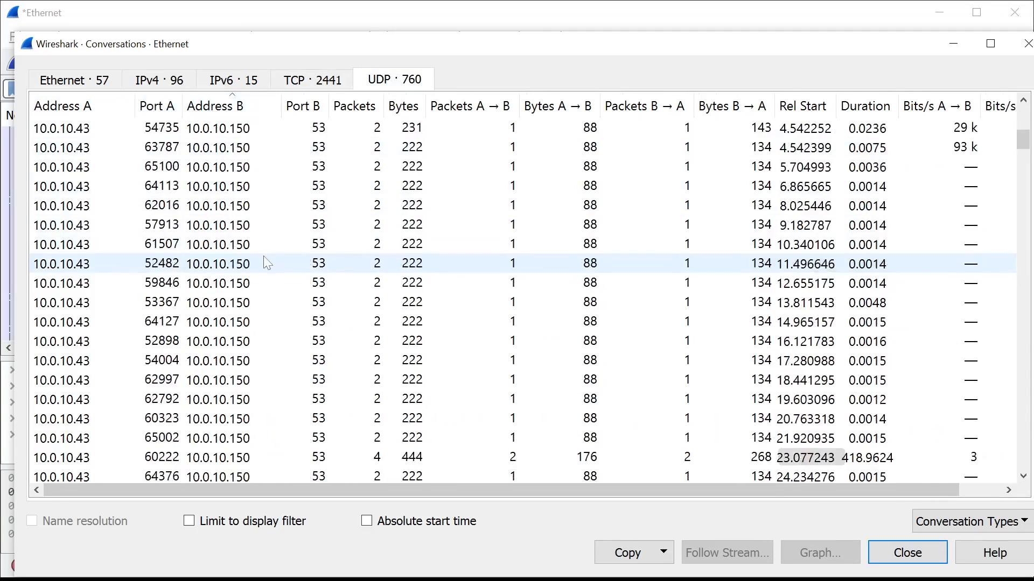
scroll(269, 275, "down", 20)
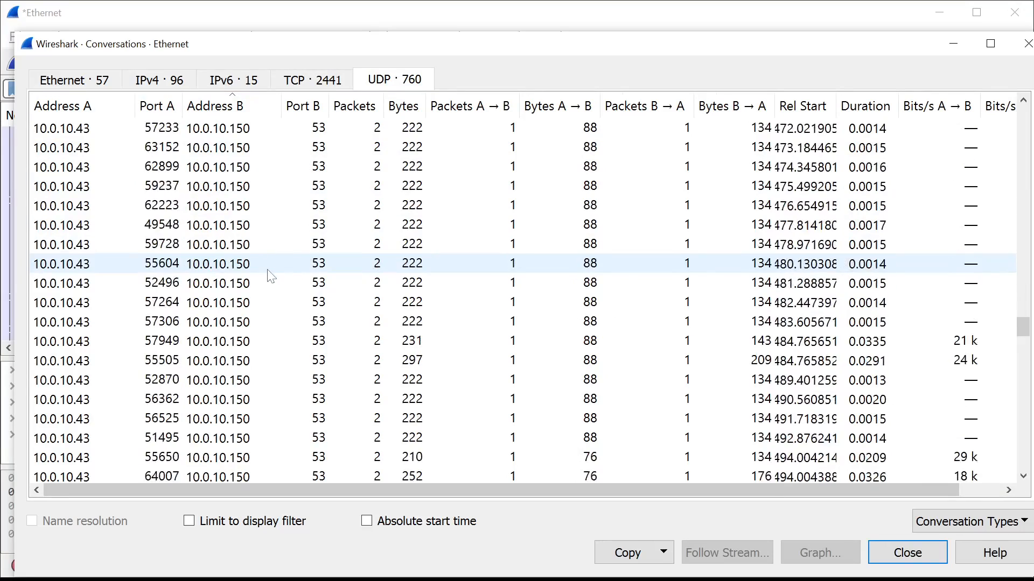
scroll(269, 281, "down", 20)
scroll(272, 284, "up", 4)
scroll(274, 289, "down", 4)
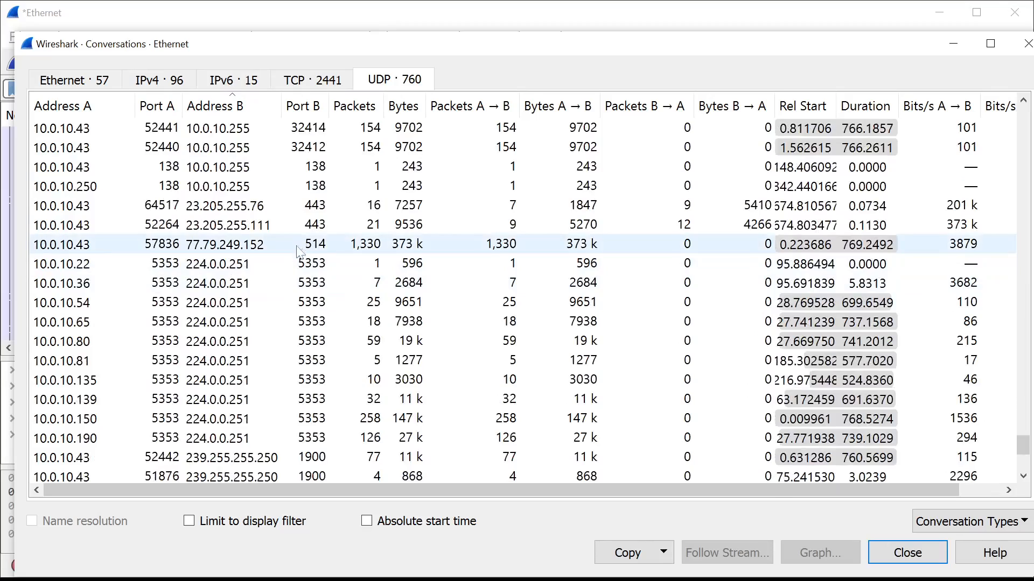
scroll(280, 280, "down", 9)
scroll(296, 258, "up", 4)
Check the scenario drawing in Snip & Sketch, return to Wireshark and recheck the UDP conversations for the server's address
key("alt+Tab")
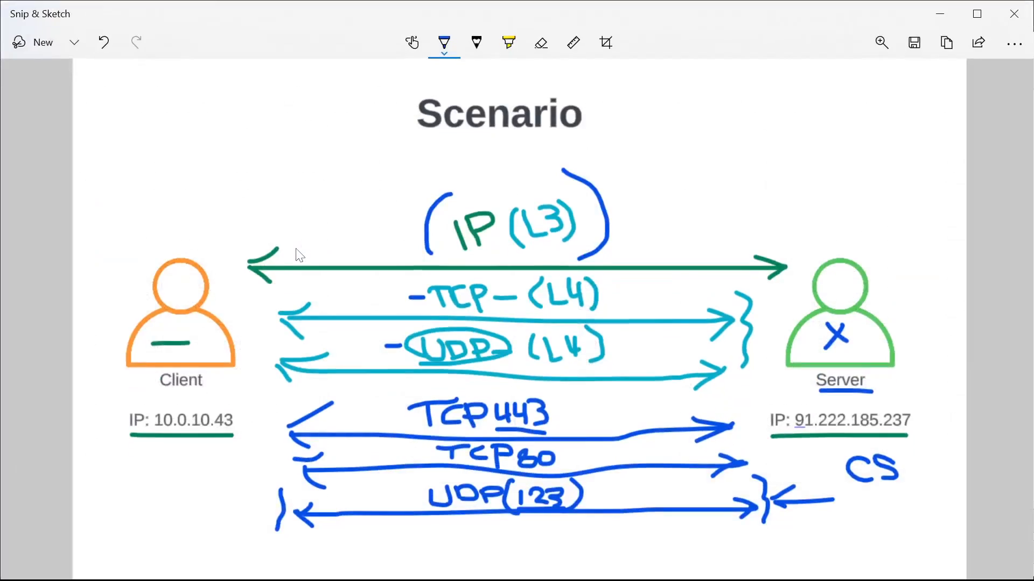
key("alt+Tab")
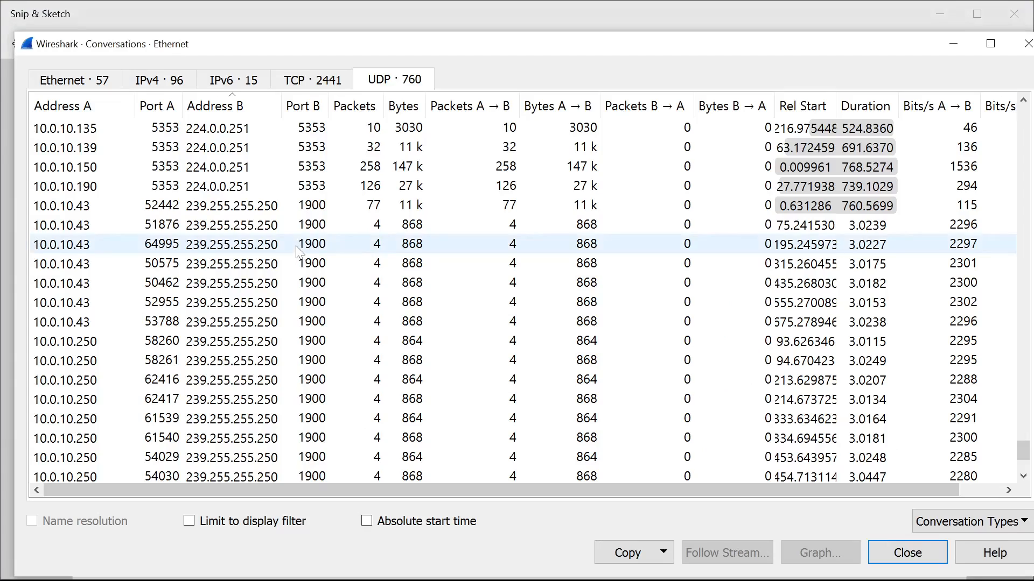
scroll(298, 252, "down", 9)
scroll(298, 252, "up", 9)
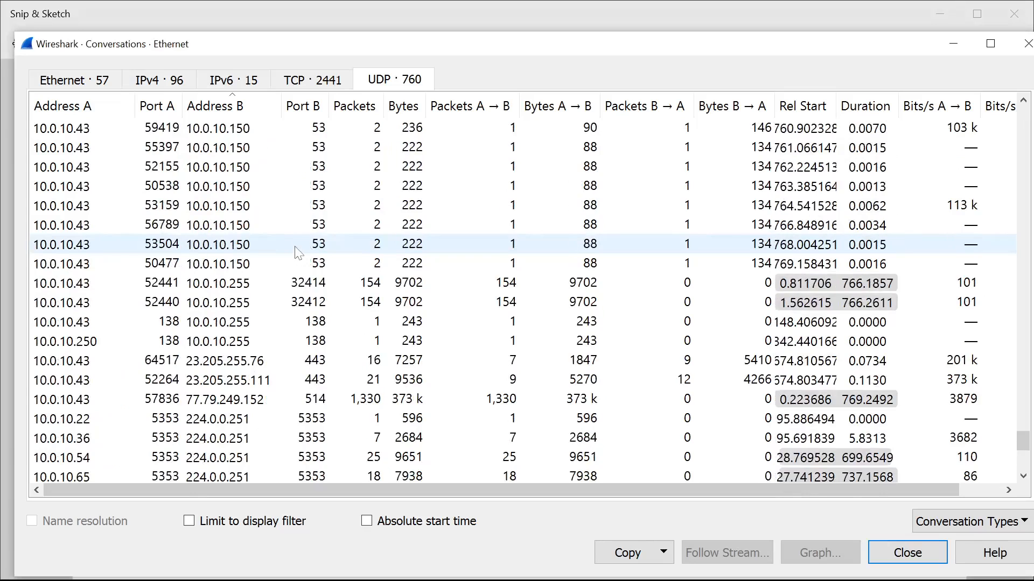
scroll(298, 252, "up", 20)
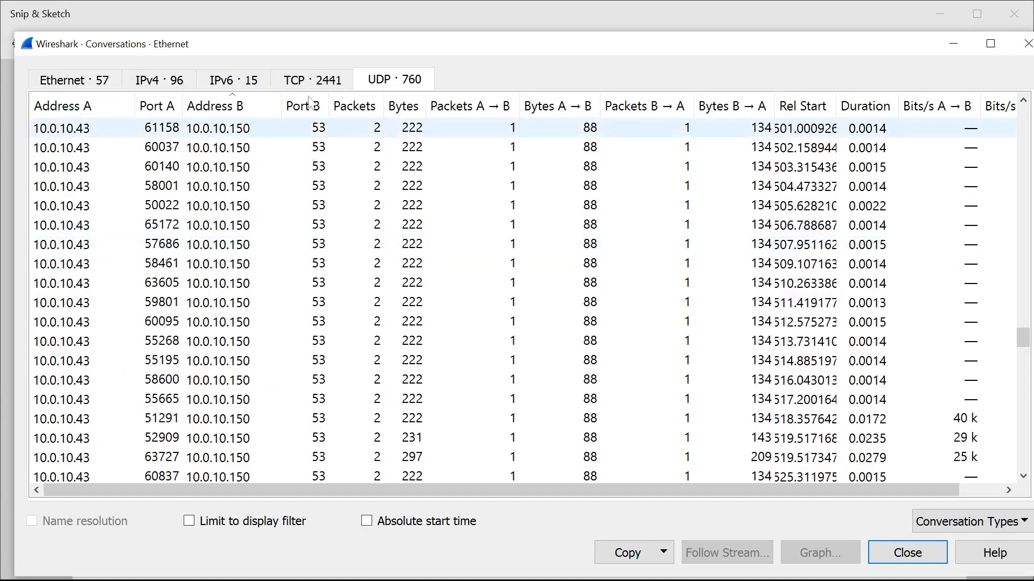
Revisit the IPv4 and TCP conversation lists to compare the single IP conversation with its TCP conversations to 91.222.185.237
left_click(312, 80)
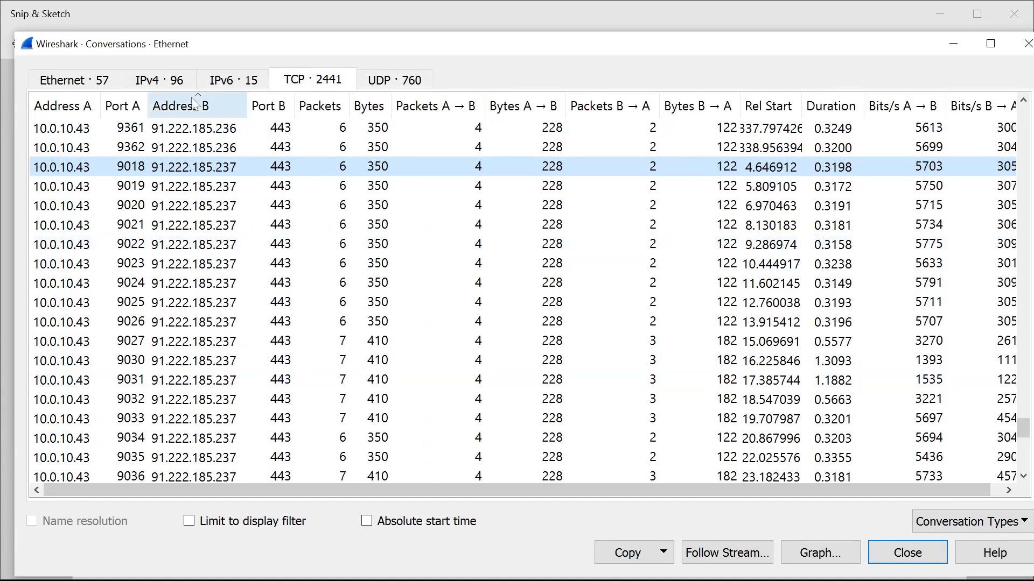
left_click(159, 80)
left_click(322, 81)
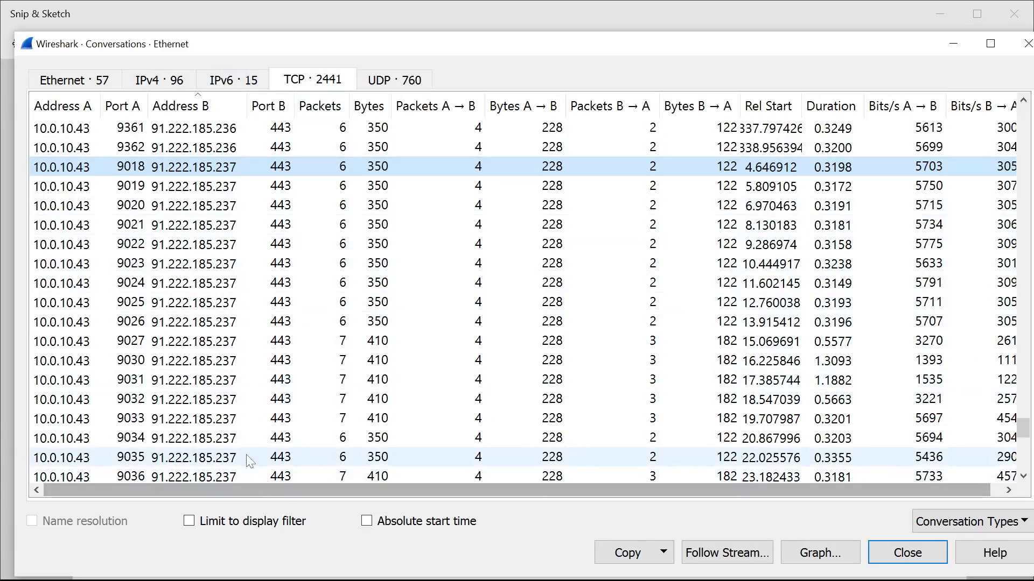
scroll(246, 458, "down", 4)
scroll(246, 458, "up", 8)
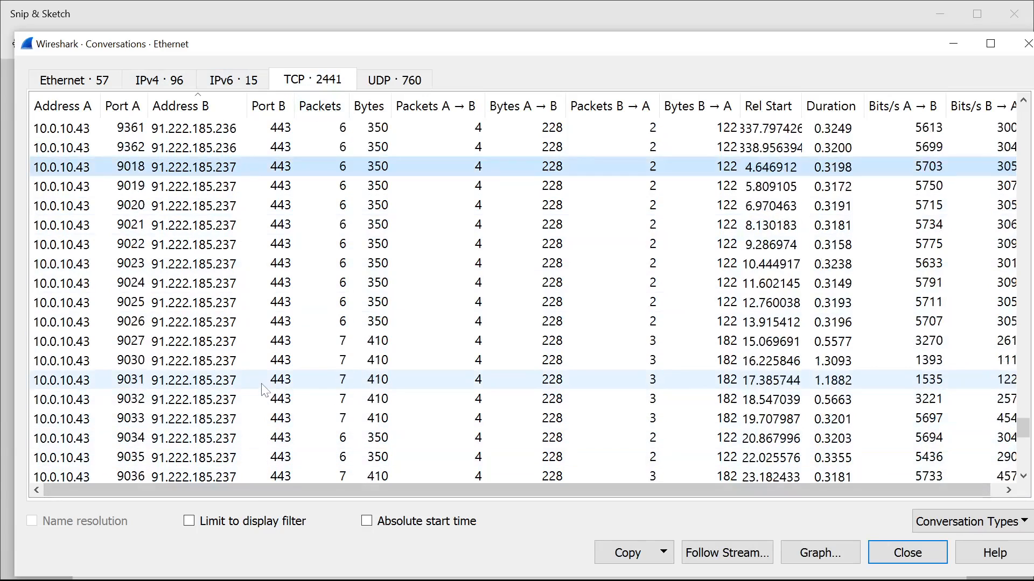
scroll(264, 389, "down", 4)
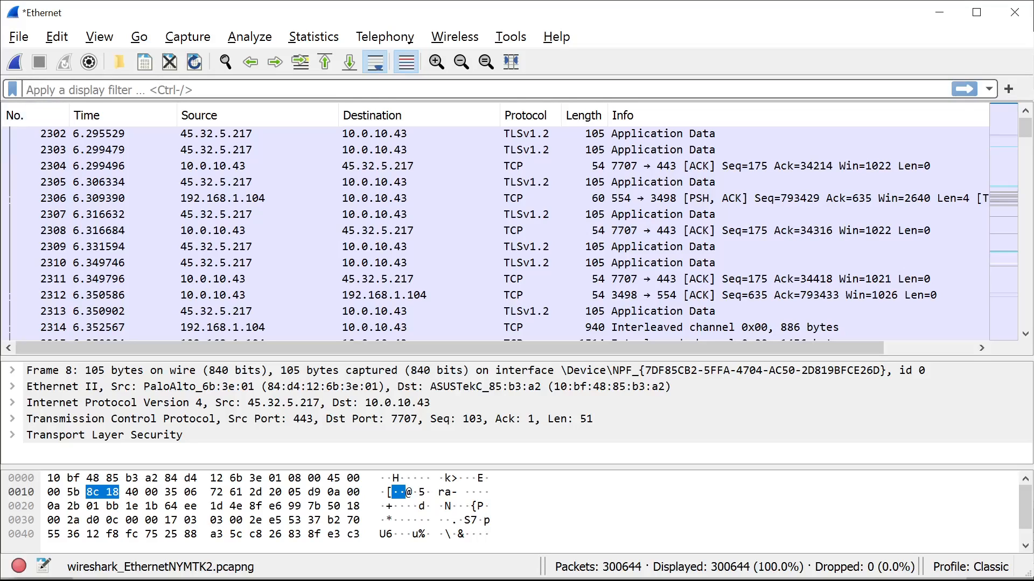
Apply the display filter ip.addr==91.222.185.237 to the main packet list
type("ip.addr")
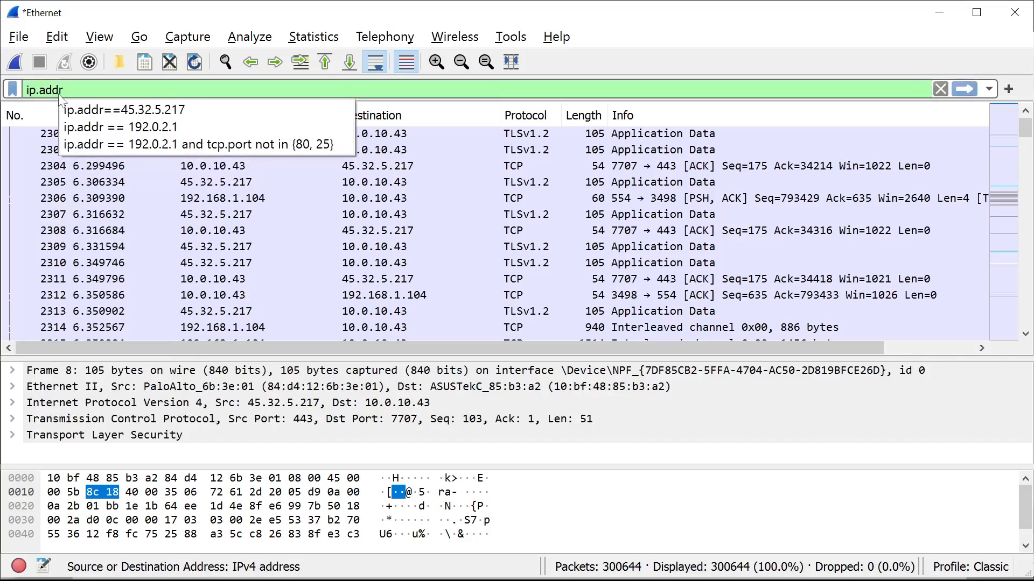
type("==")
type("91.222.185.237")
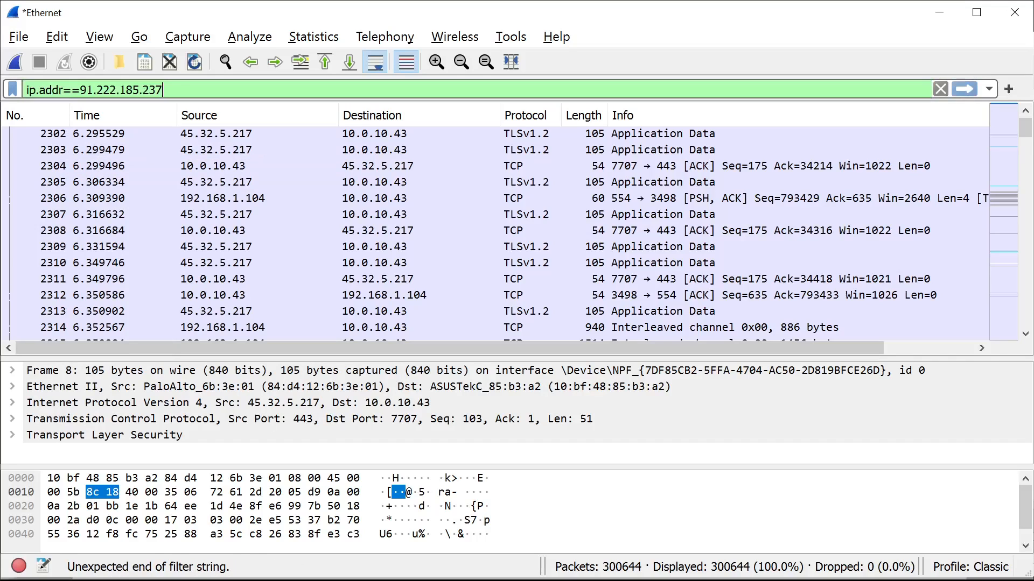
key("Return")
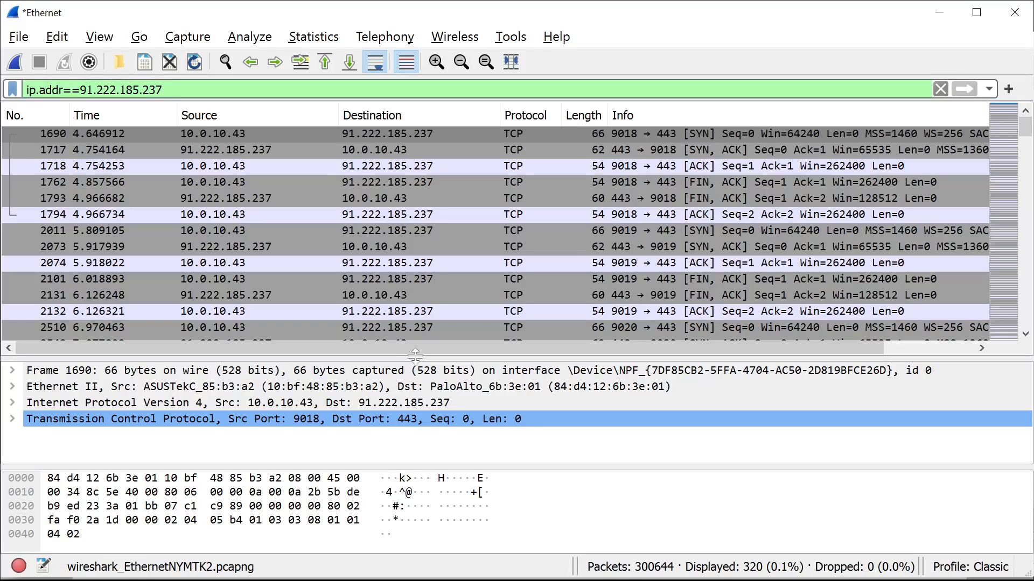
Enlarge the packet list by shrinking the packet bytes and details panes, and review the filtered packets
left_click_drag(393, 467, 382, 565)
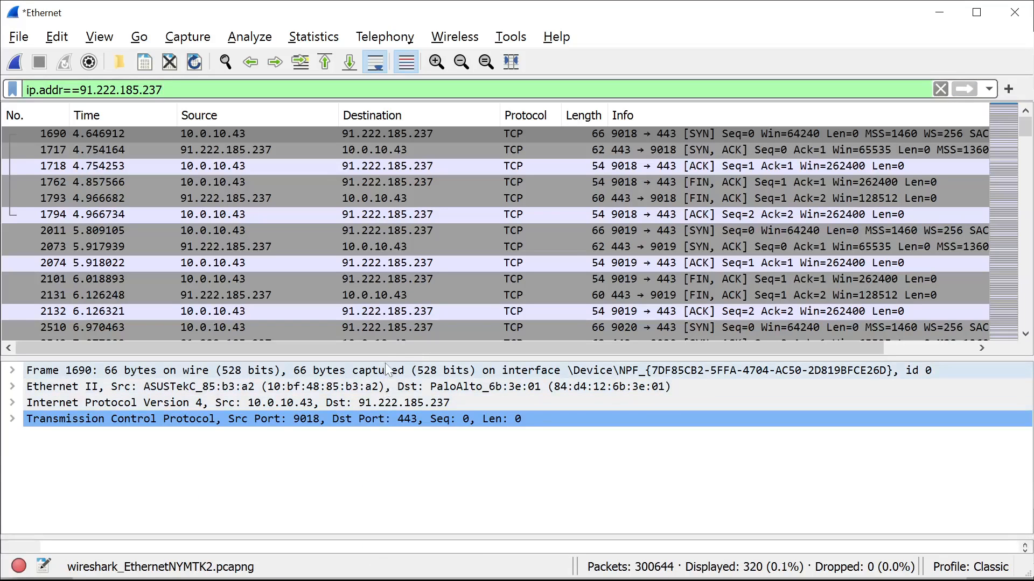
left_click_drag(386, 357, 386, 483)
scroll(483, 212, "down", 13)
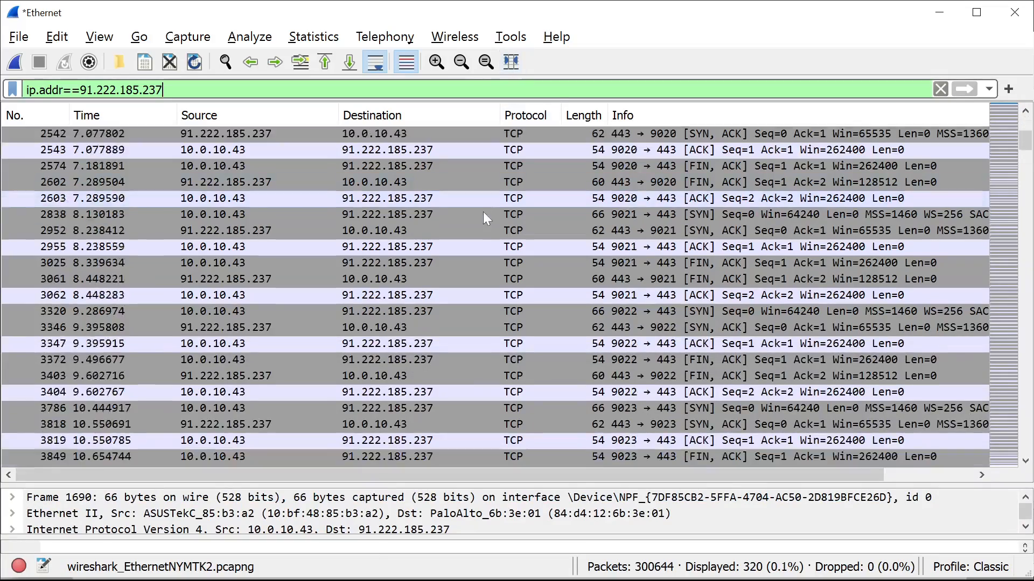
scroll(434, 295, "up", 13)
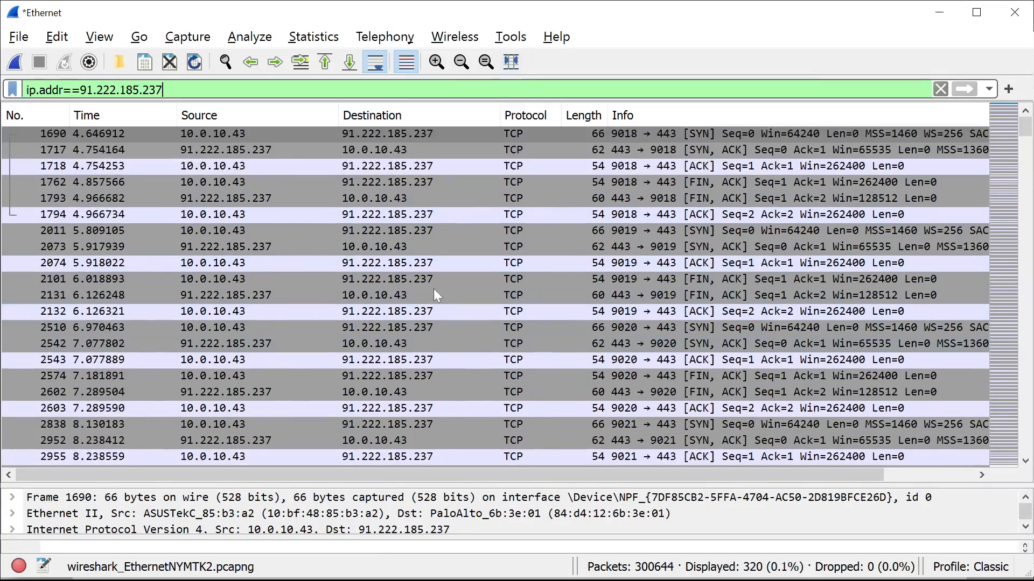
scroll(434, 295, "down", 20)
scroll(434, 289, "down", 20)
scroll(438, 293, "up", 20)
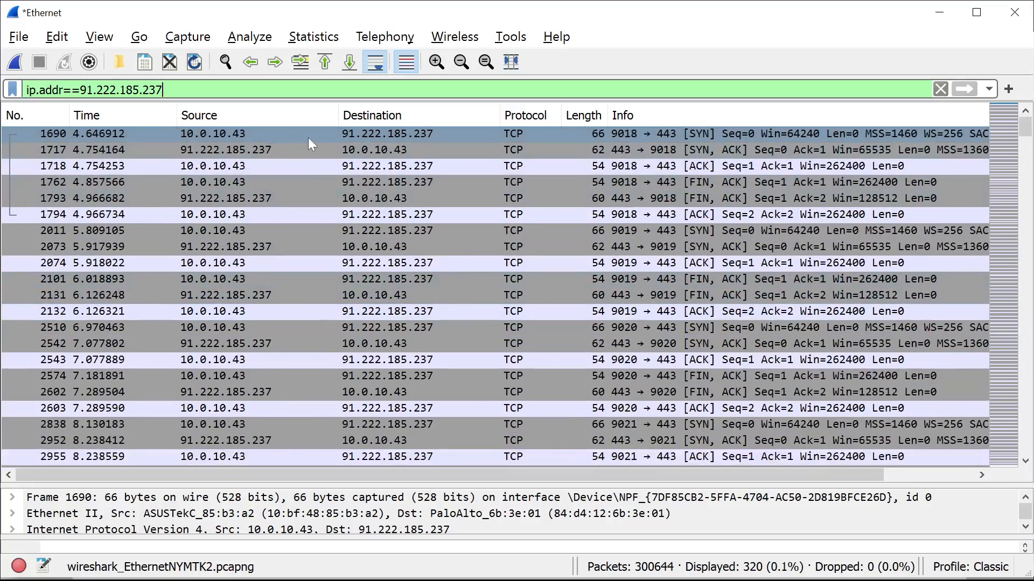
Select packets 1690 and 1717 in turn to compare the source and destination addresses of the SYN and SYN, ACK
left_click(282, 133)
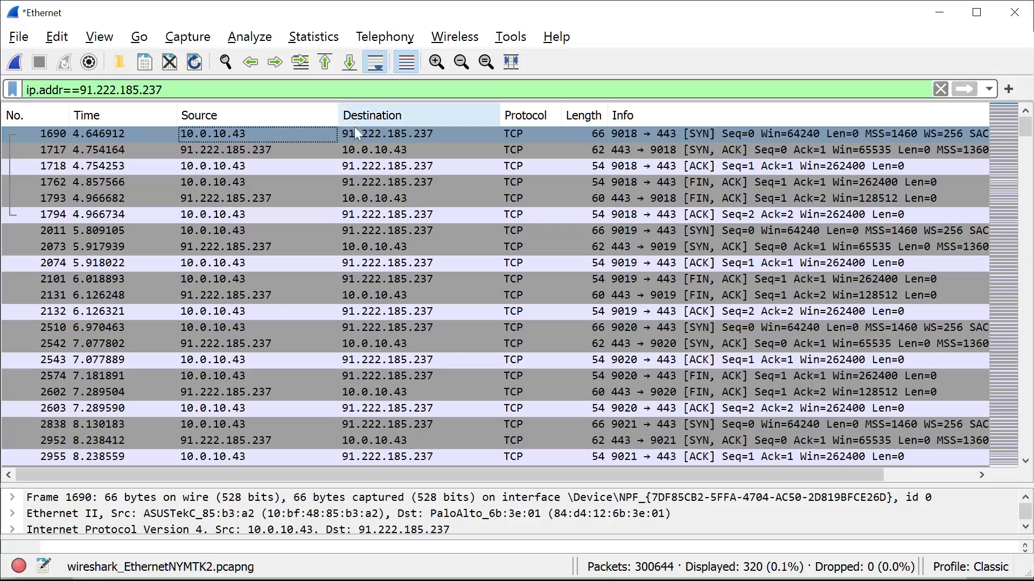
left_click(425, 133)
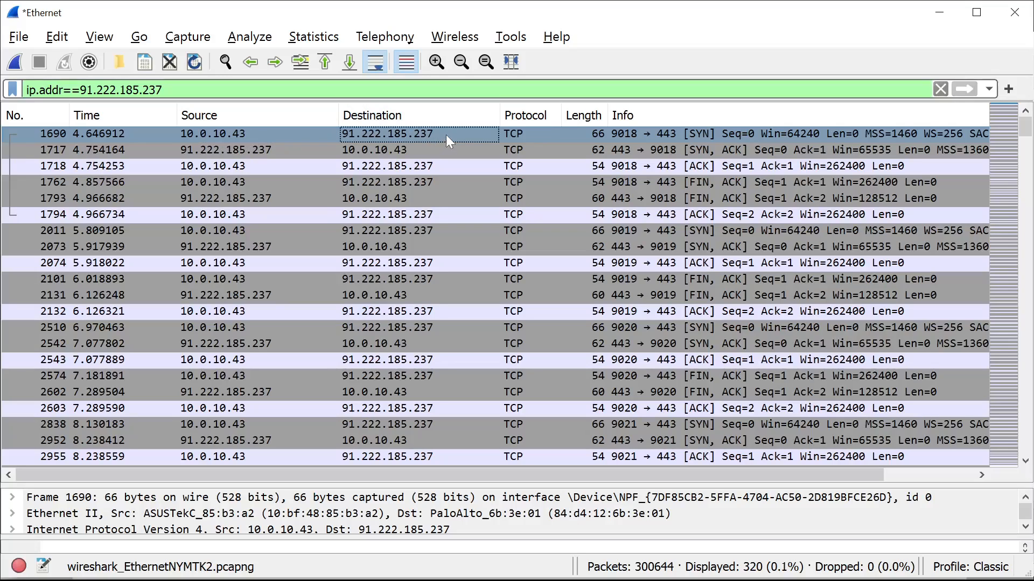
left_click(225, 150)
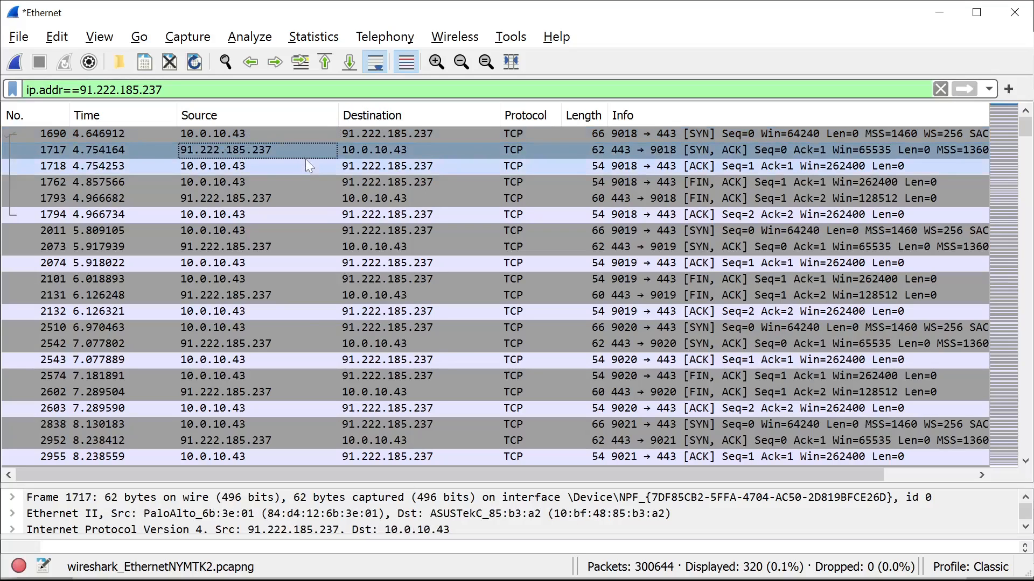
left_click(240, 134)
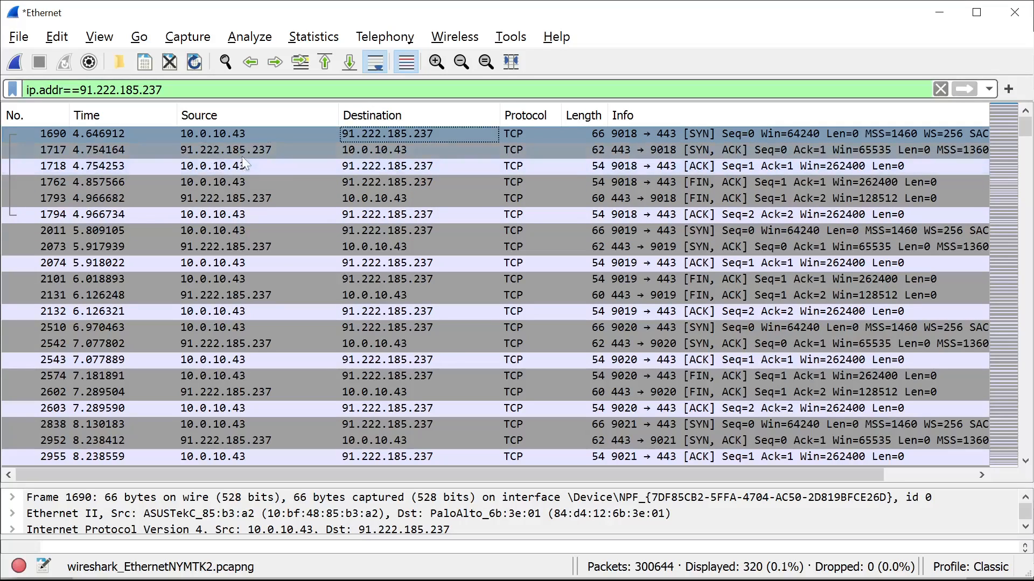
left_click(260, 150)
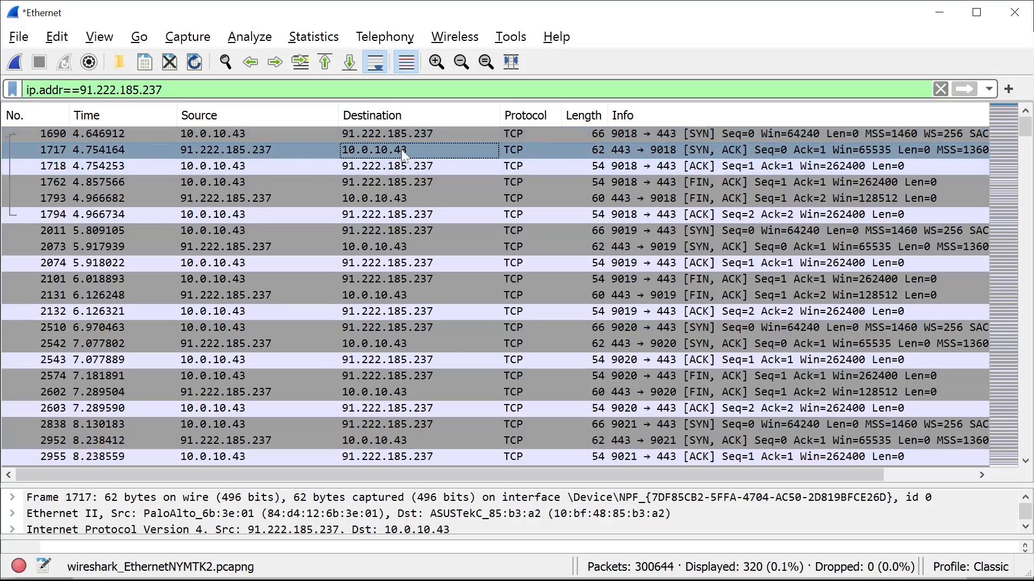
Select packets 1718, 1690 and 1717 in turn to compare their addresses and the 9018 and 443 source and destination ports
left_click(252, 168)
left_click(441, 169)
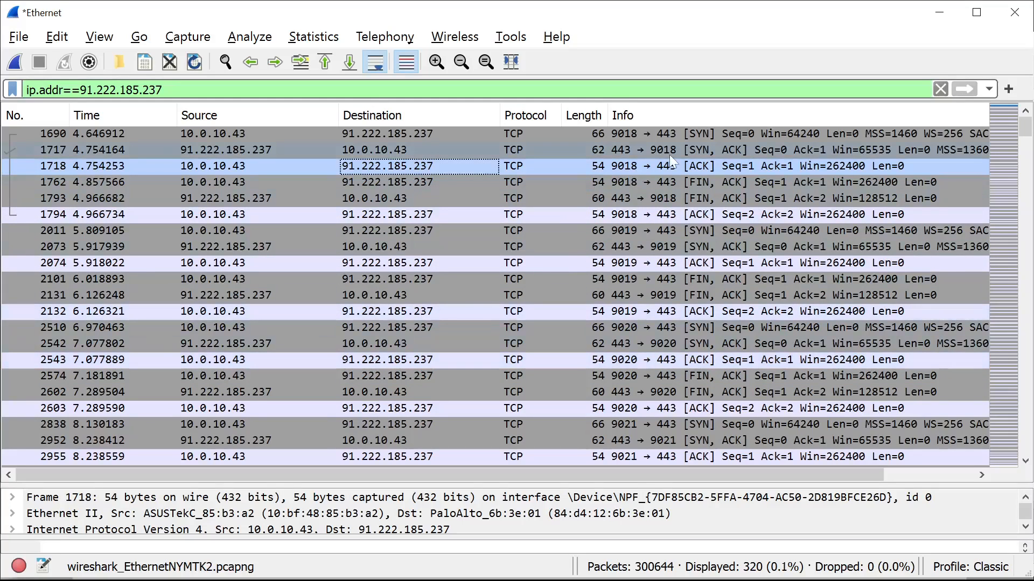
left_click(679, 138)
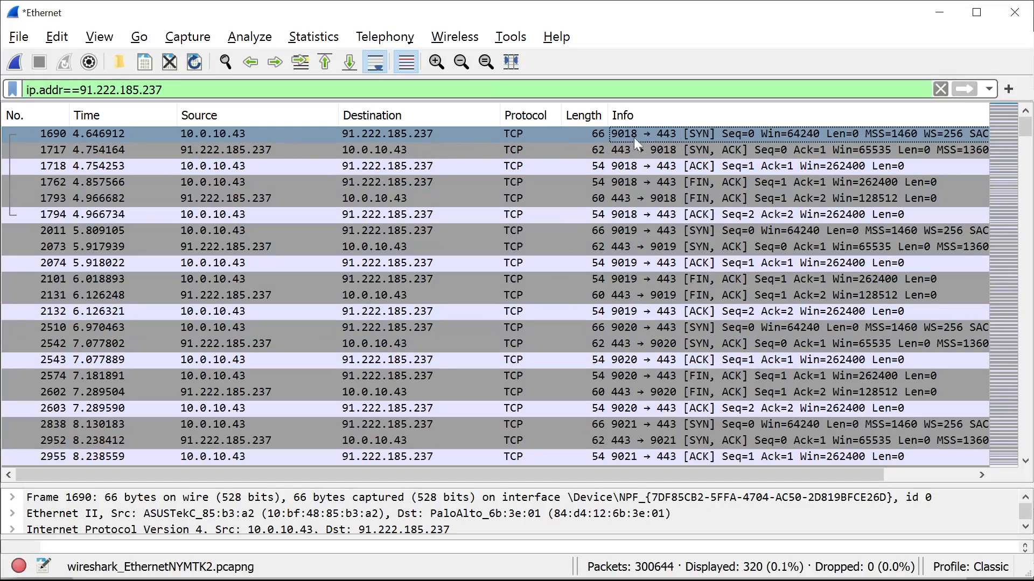
left_click(671, 154)
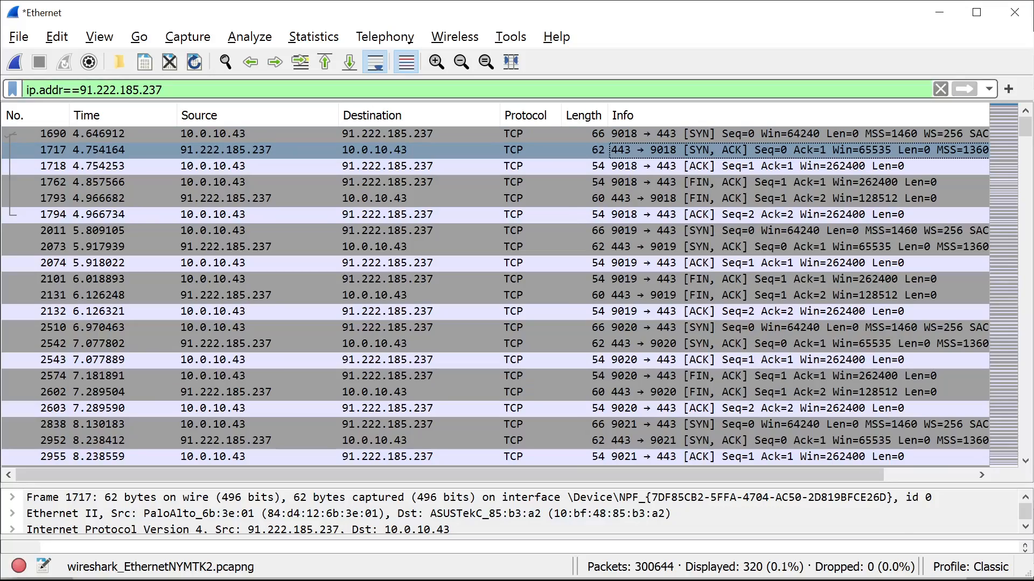
Find and select the TCP conversation between 10.0.10.43 port 9018 and 91.222.185.237 port 443 in the Conversations window
key("alt+Tab")
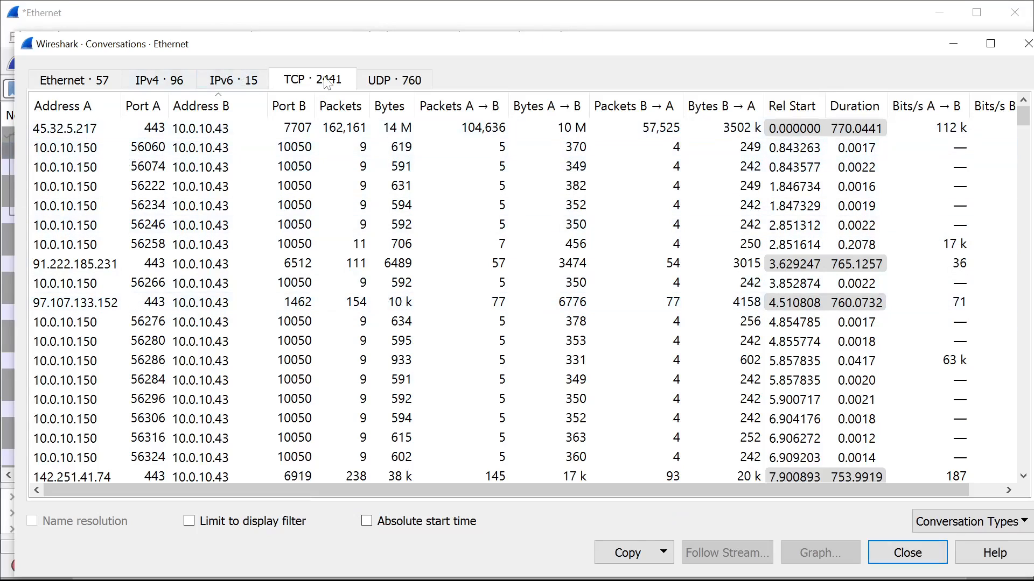
scroll(244, 407, "down", 20)
scroll(244, 406, "down", 15)
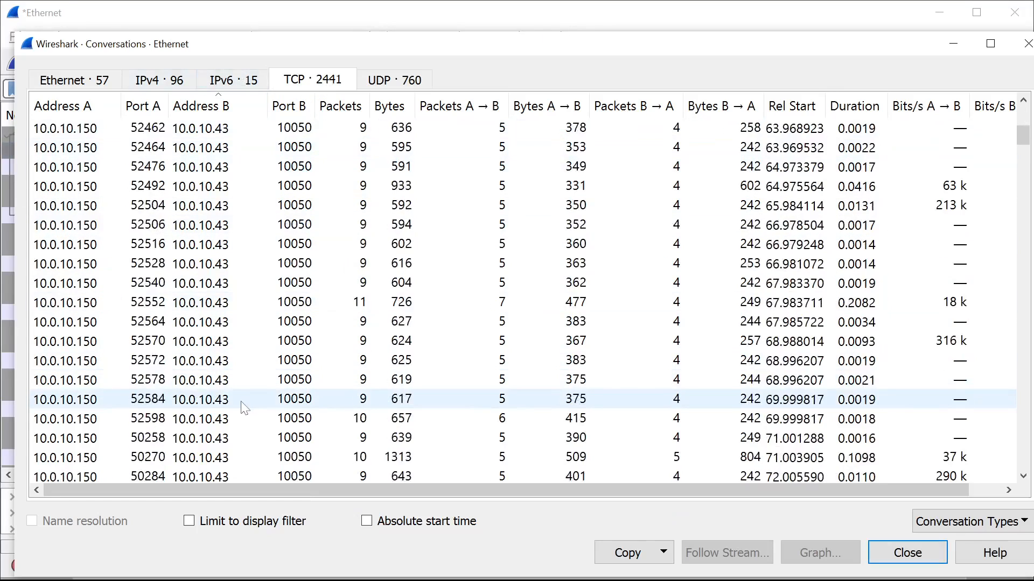
left_click_drag(1023, 144, 1016, 250)
scroll(344, 380, "down", 20)
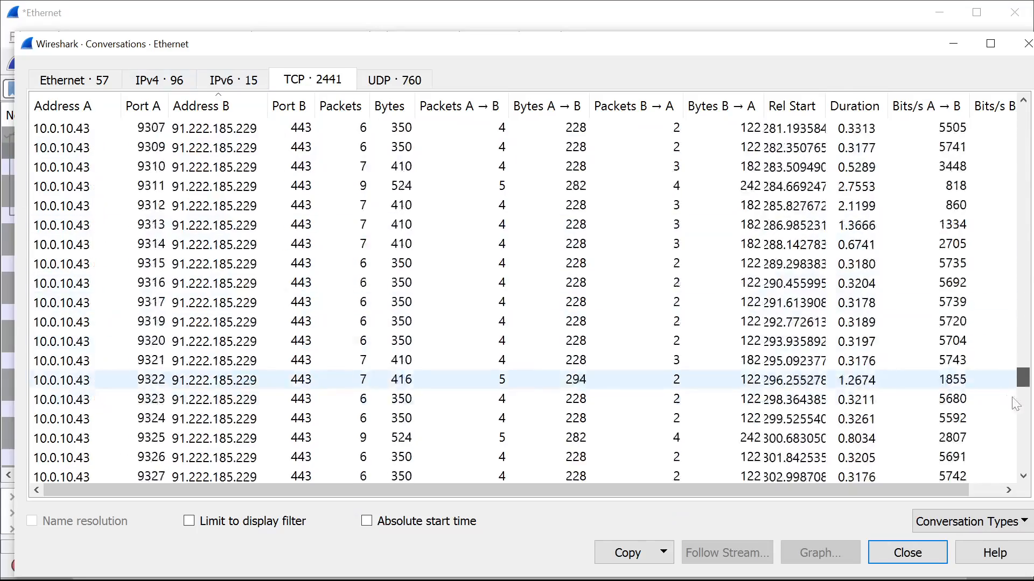
scroll(349, 431, "down", 20)
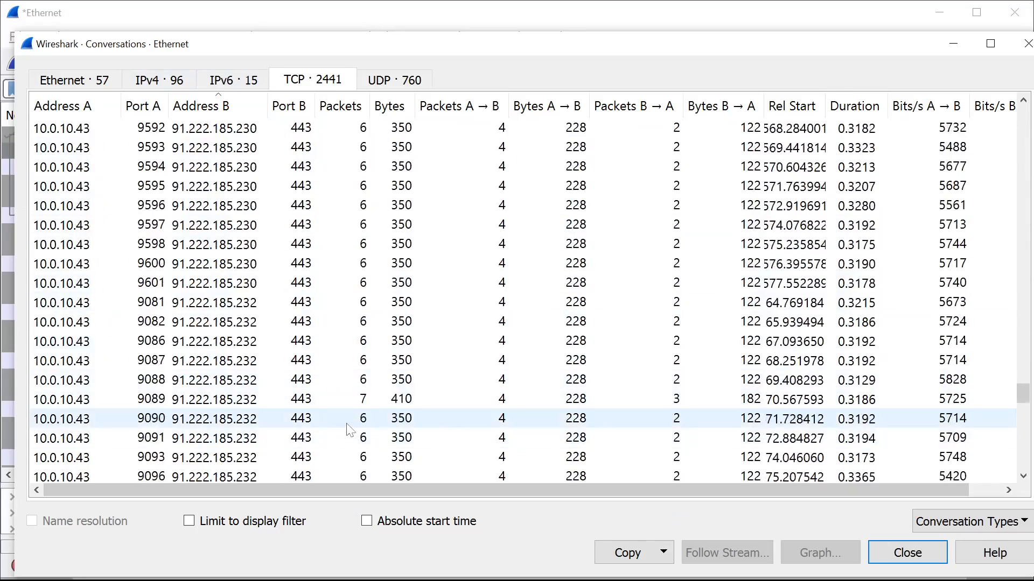
key("alt+Tab")
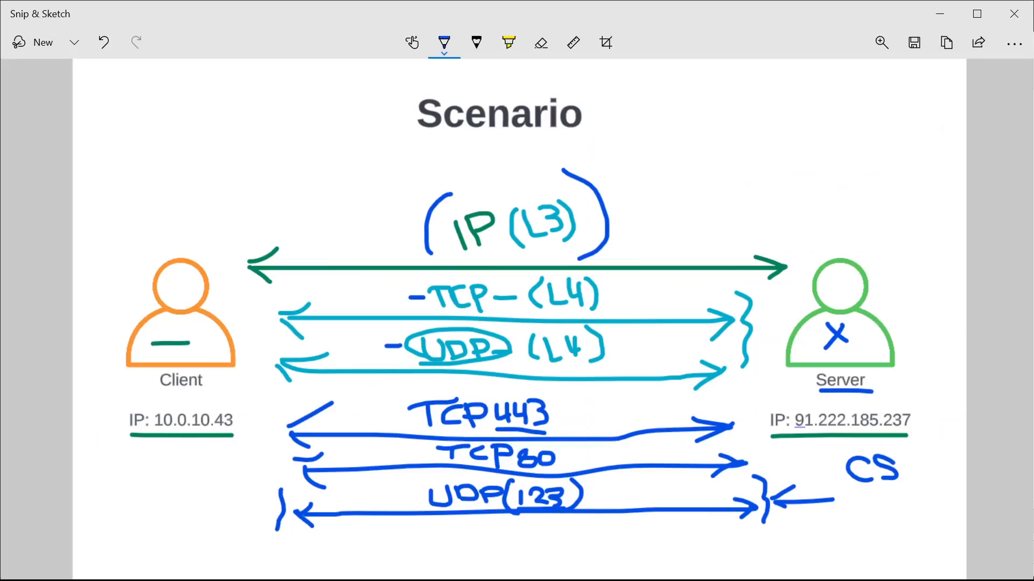
key("alt+Tab")
scroll(280, 382, "down", 20)
scroll(280, 384, "down", 6)
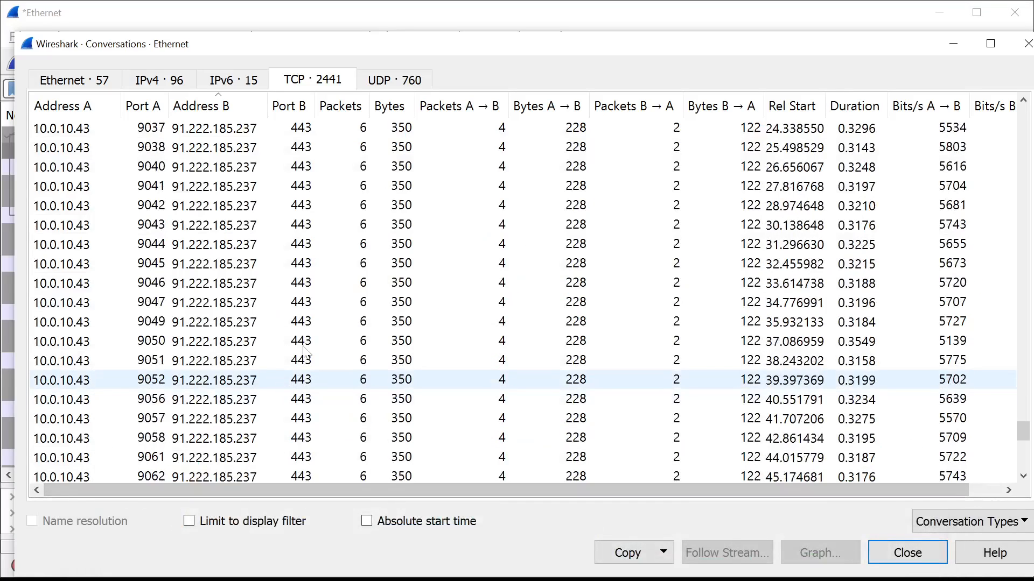
left_click(270, 167)
scroll(302, 270, "up", 4)
scroll(302, 322, "up", 4)
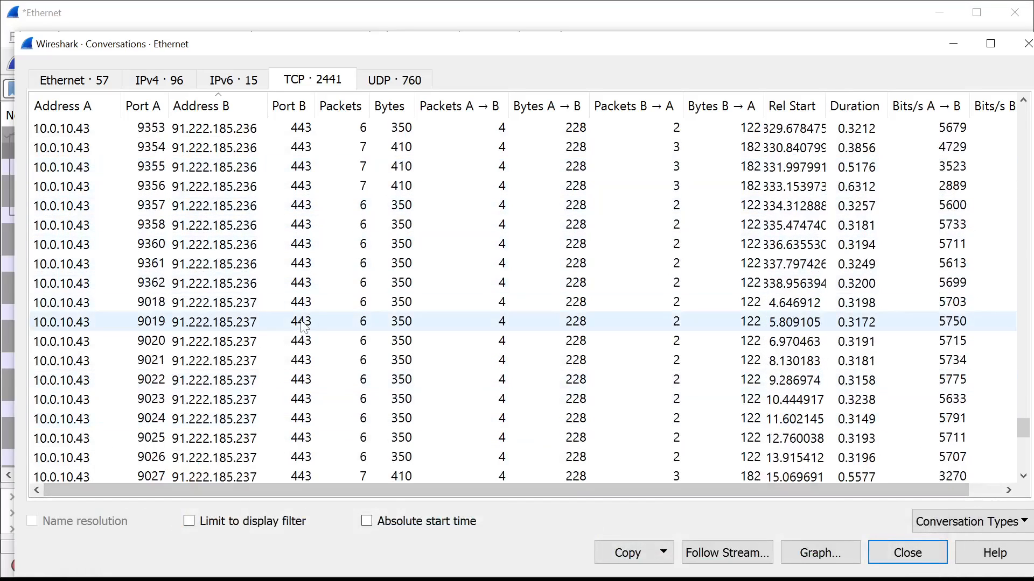
left_click(232, 305)
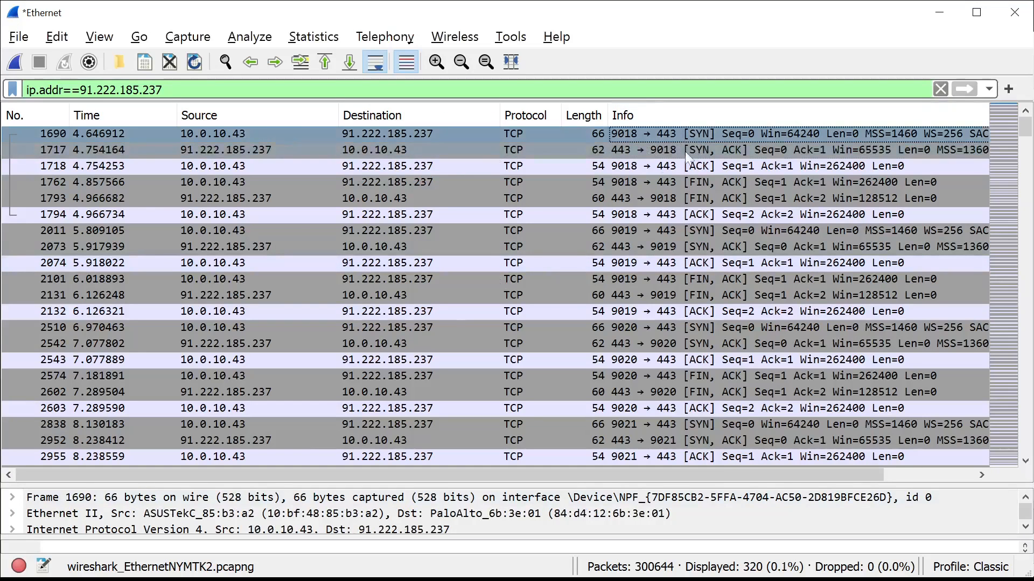
Step through packets 1718, 1762, 1793 and 1794 of the port 9018 conversation, and on to packet 2011 starting port 9019
left_click(677, 171)
left_click(674, 183)
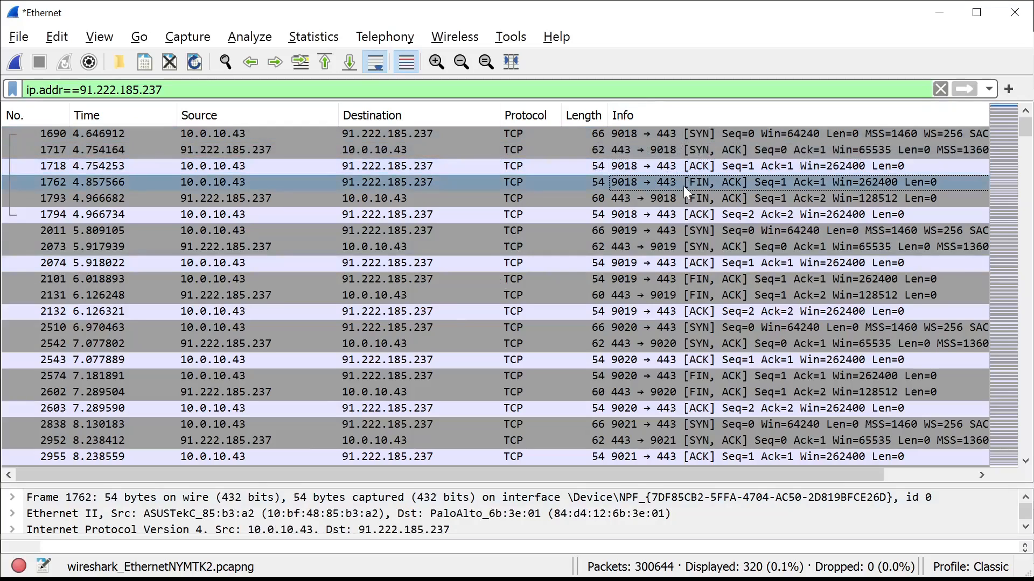
left_click(725, 197)
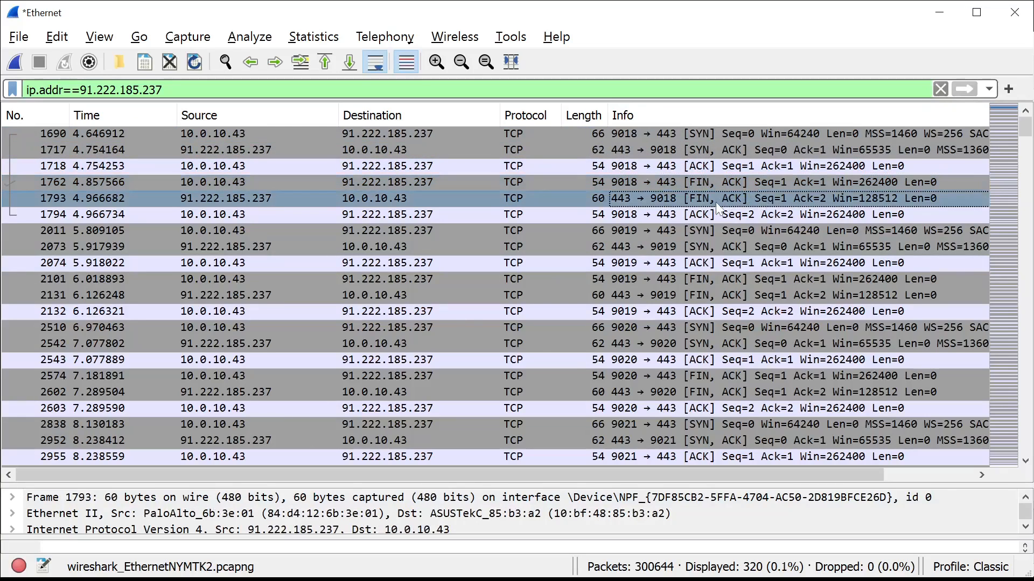
left_click(641, 216)
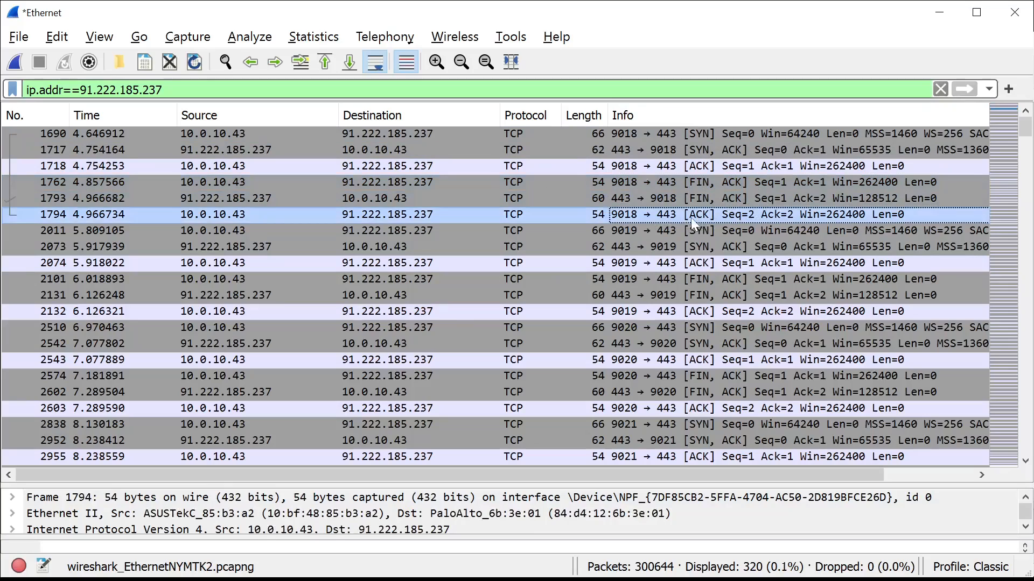
left_click(657, 233)
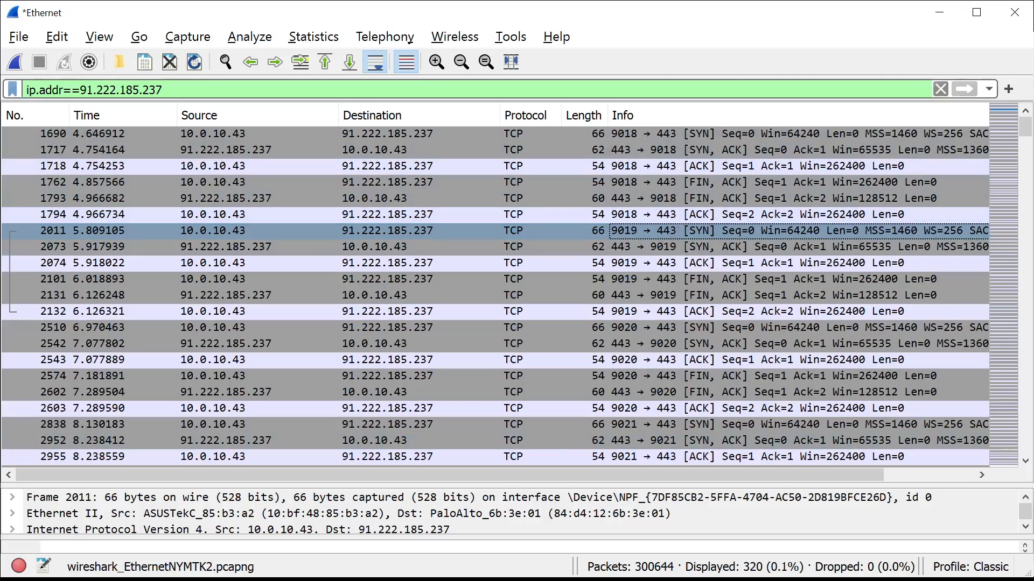
Select the port 9019 conversation with 91.222.185.237 in the Conversations window, and minimize that window
key("alt+Tab")
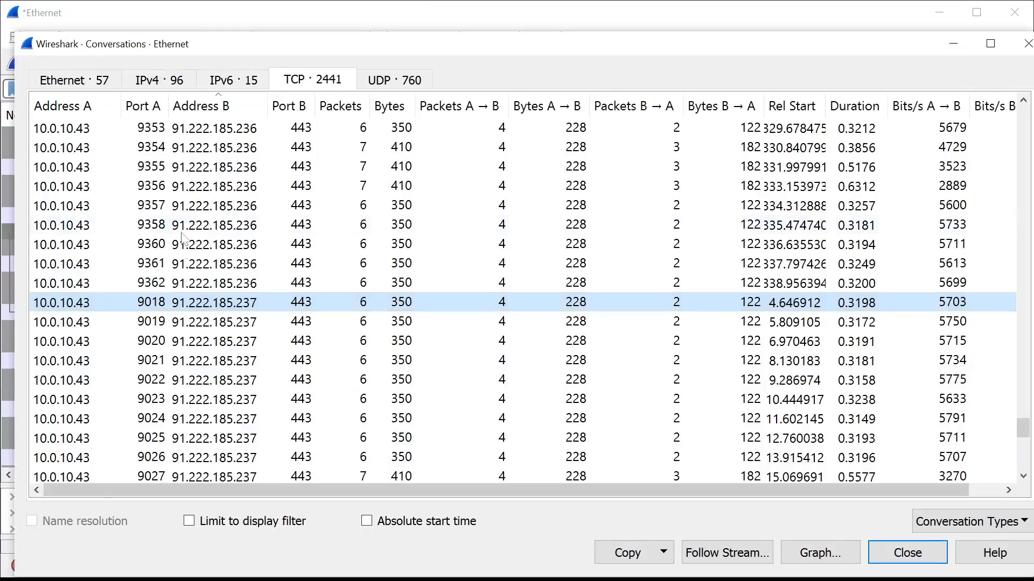
left_click(166, 329)
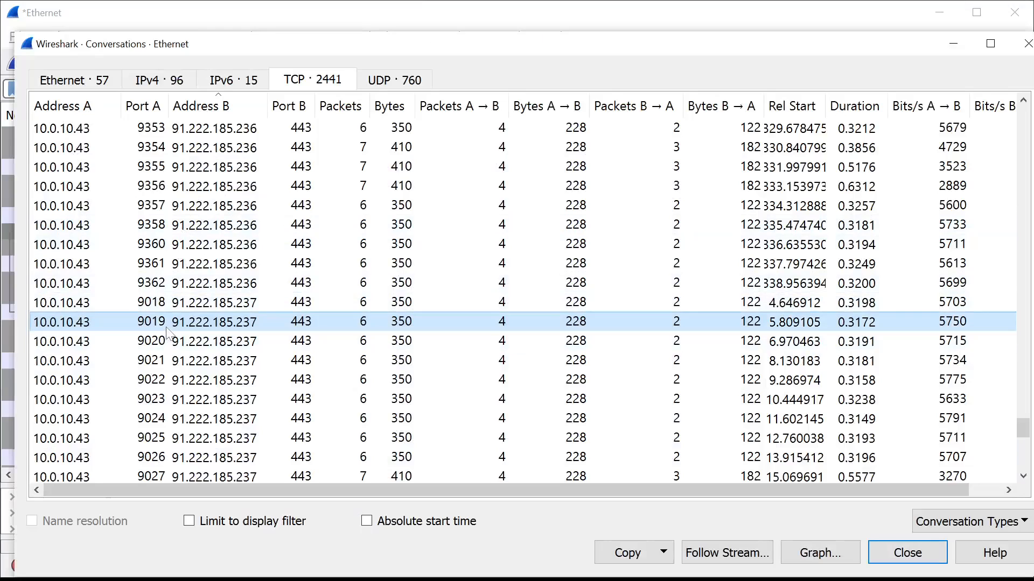
left_click(954, 44)
Extend the display filter to ip.addr==91.222.185.237 && tcp.port==9018 and apply it
left_click(177, 89)
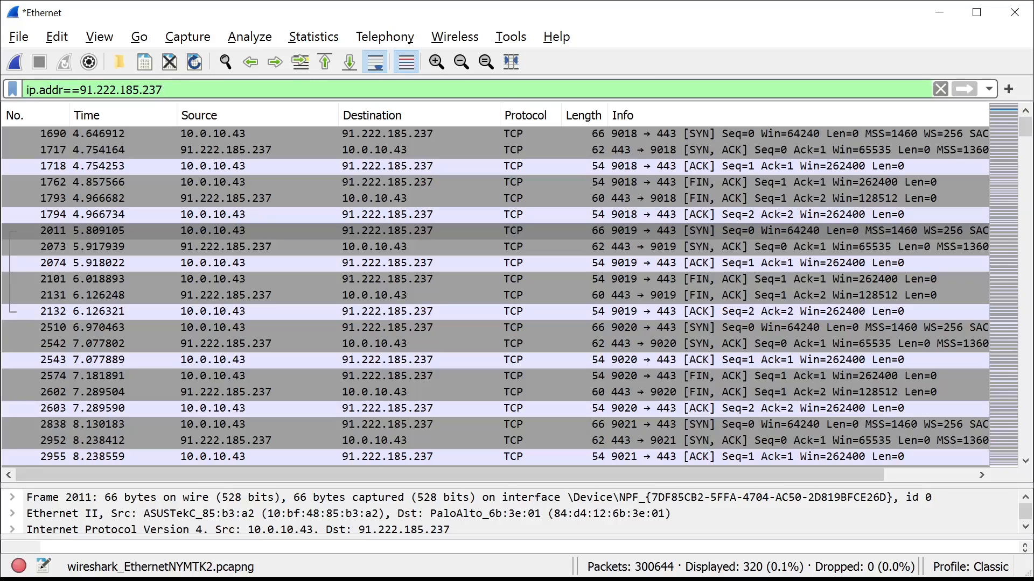
type("a")
key("BackSpace")
type("&&")
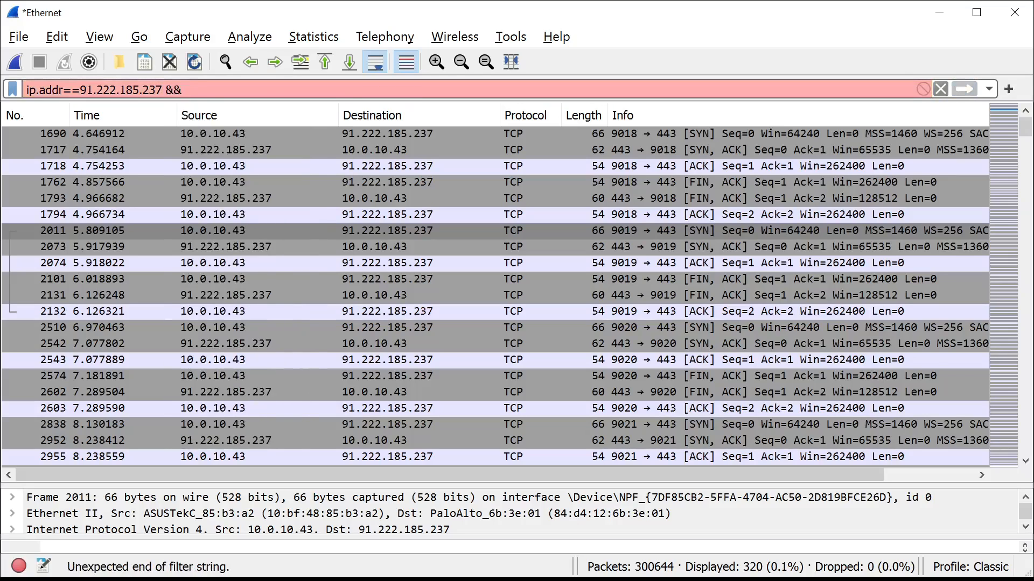
type(" tcp.port")
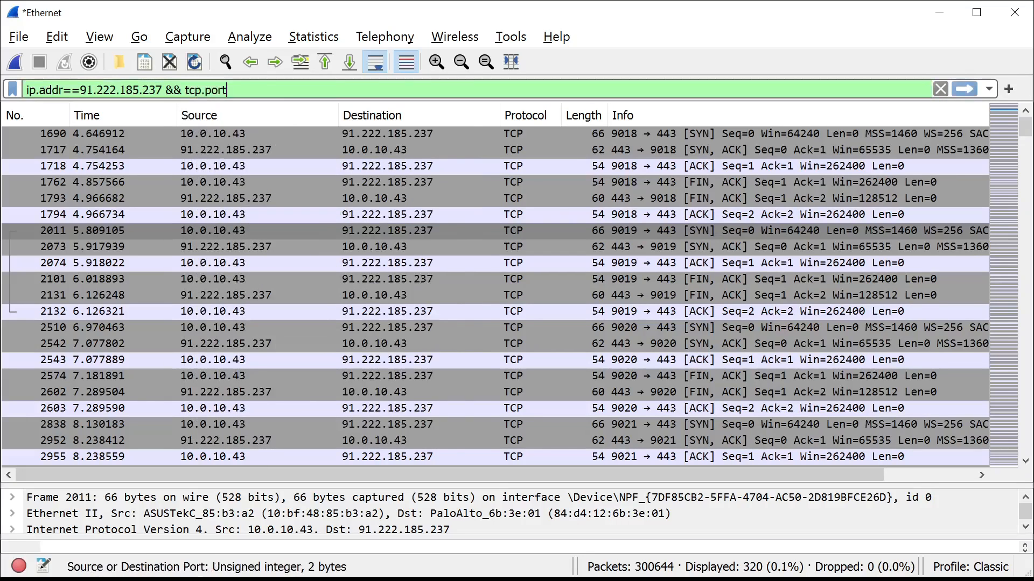
type("==")
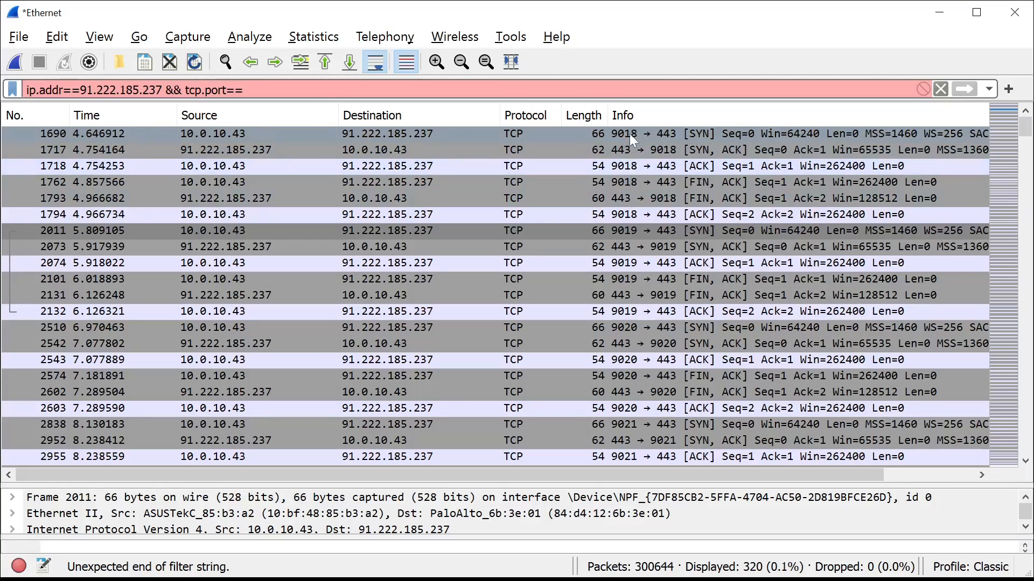
type("901")
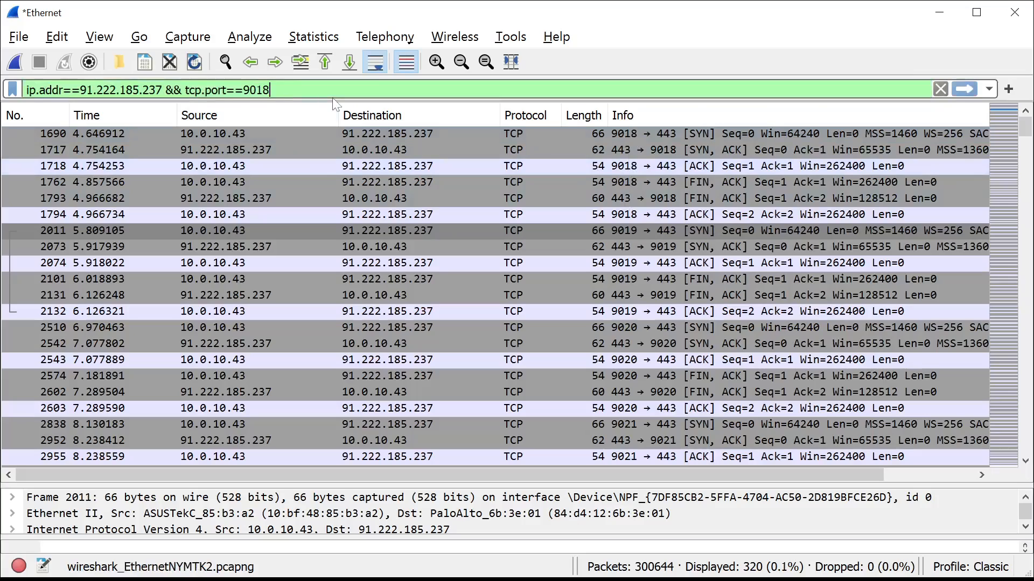
type("8")
key("Return")
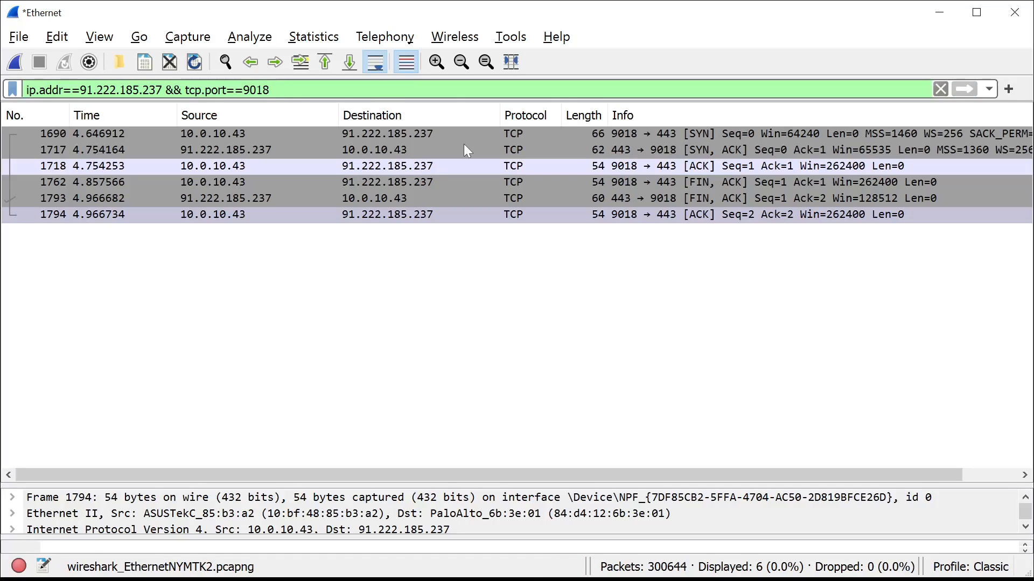
Review the filtered port 9018 conversation from its first SYN packet to its final ACK, ending on packet 1690
left_click(598, 134)
left_click(574, 216)
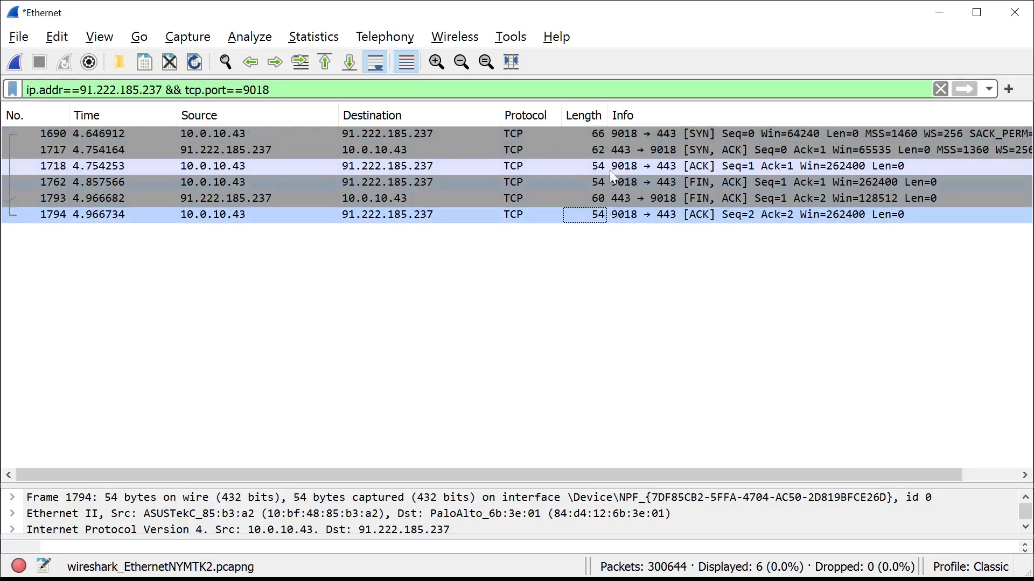
left_click(614, 135)
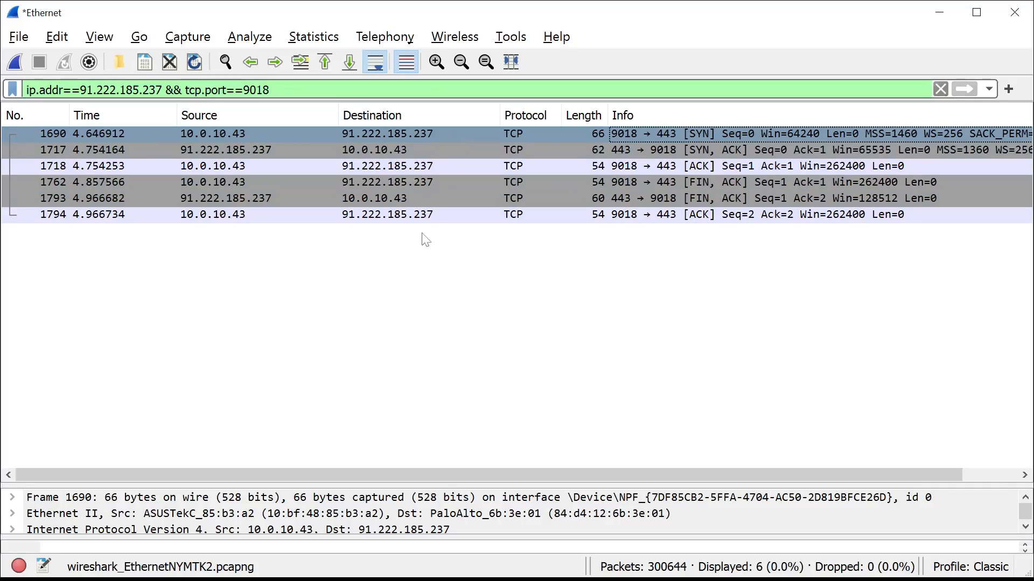
Change the port in the display filter to 9019 and apply it
left_click(271, 90)
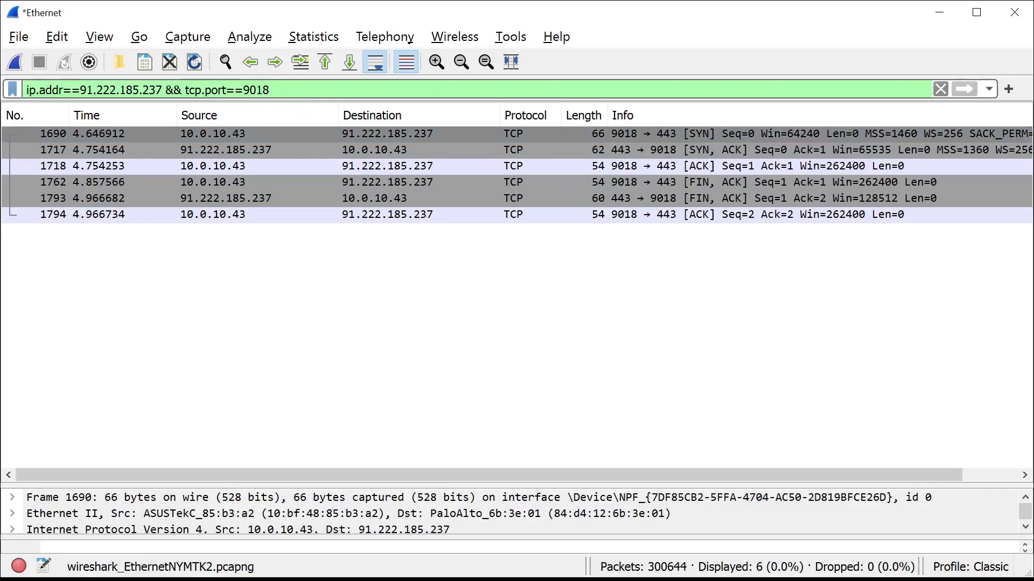
key("BackSpace")
type("9")
key("Return")
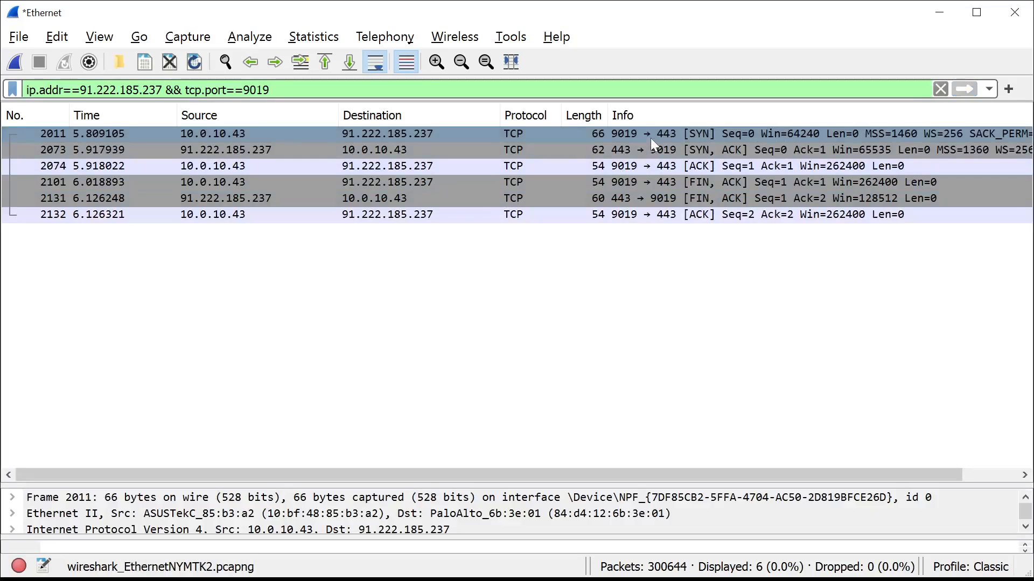
Review the filtered port 9019 conversation by selecting its last packet, 2132, and its first packet, 2011
left_click(640, 215)
left_click(594, 295)
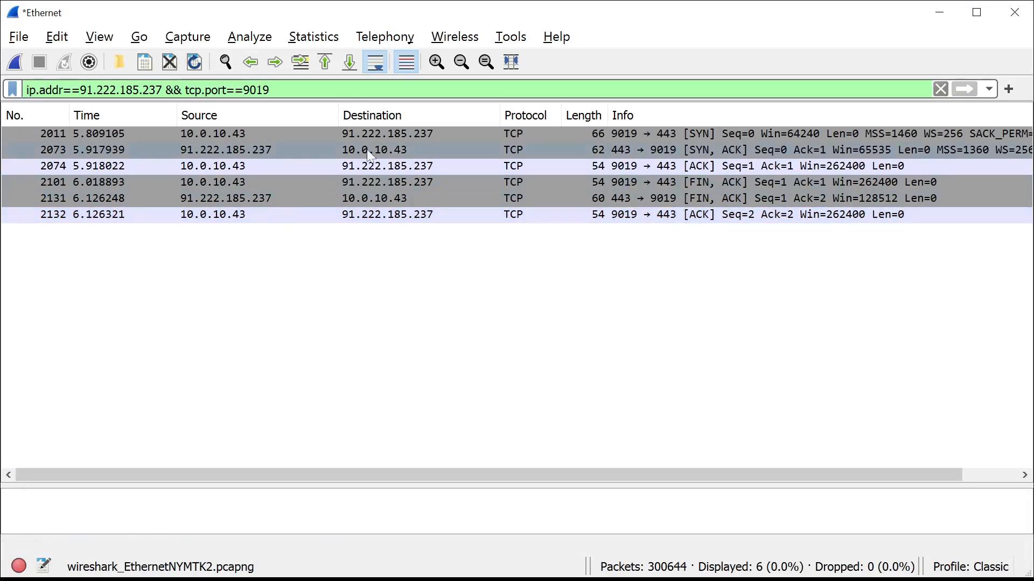
left_click(405, 136)
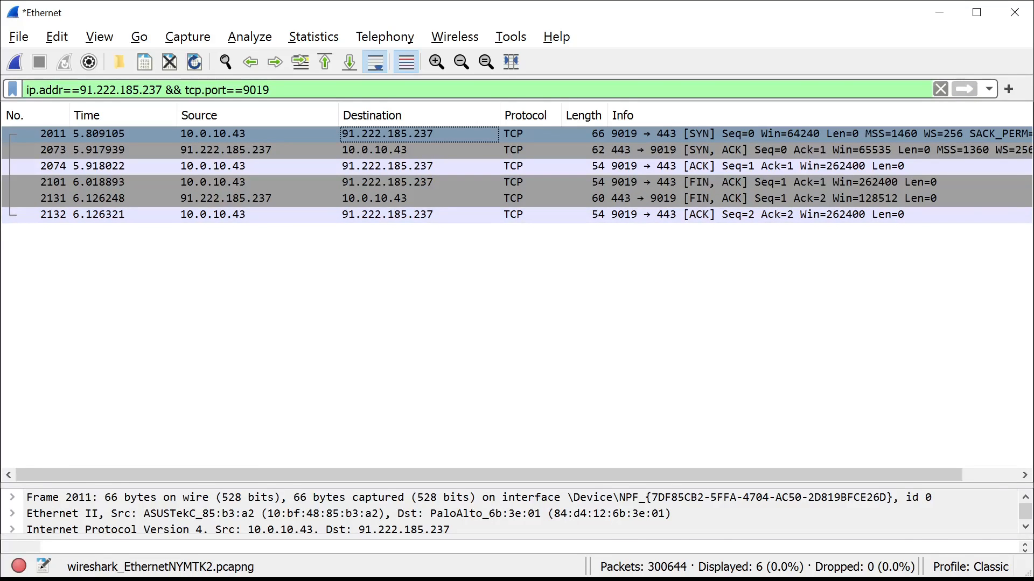
Select the port 9019 conversation in the TCP conversation list to check its packet count, and return to the packet list
key("alt+Tab")
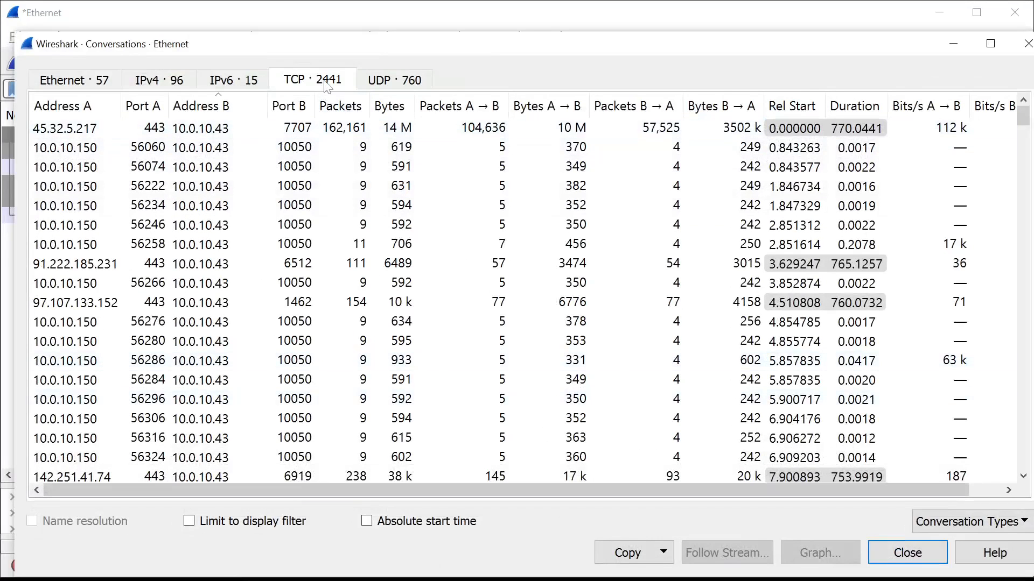
left_click_drag(1023, 115, 1031, 433)
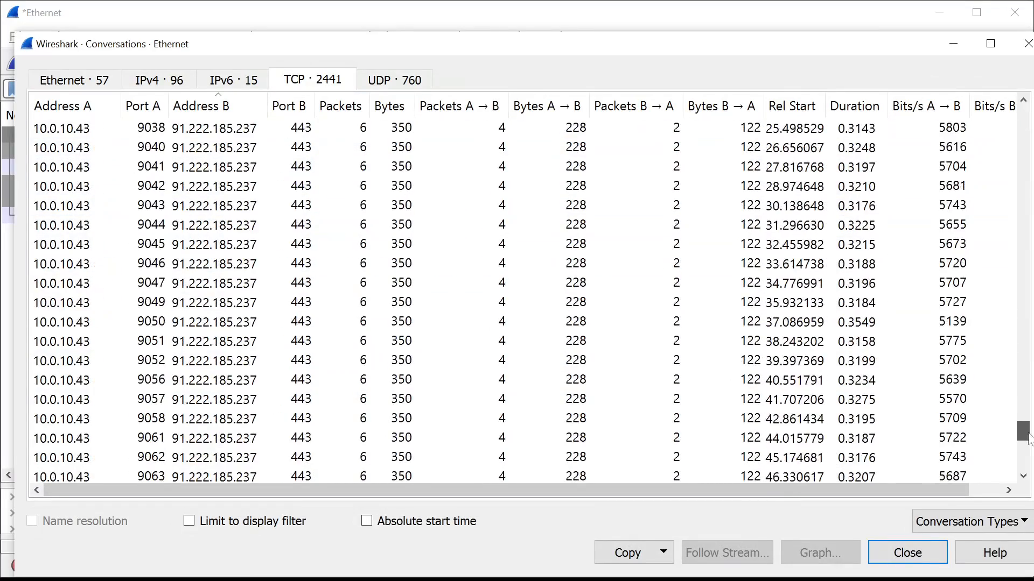
scroll(118, 254, "up", 8)
left_click(191, 299)
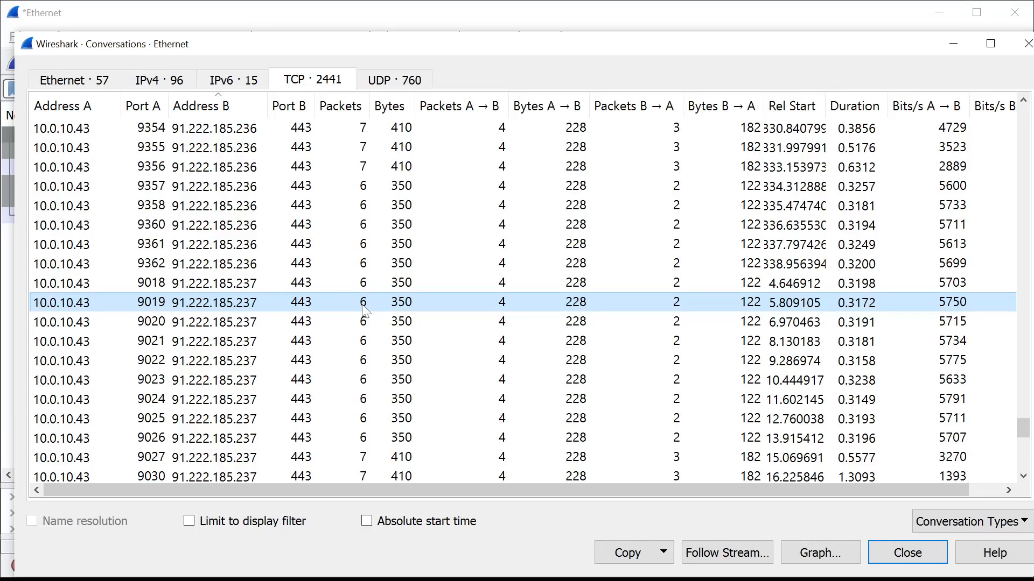
left_click(196, 18)
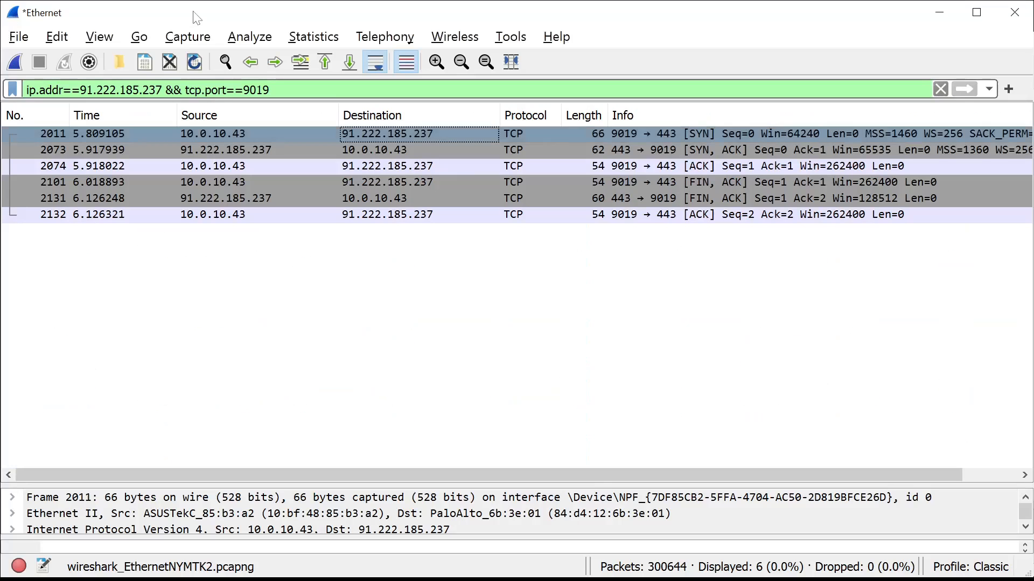
Clear the display filter to list all captured packets, and select packet 10
left_click_drag(59, 90, 286, 92)
left_click(341, 320)
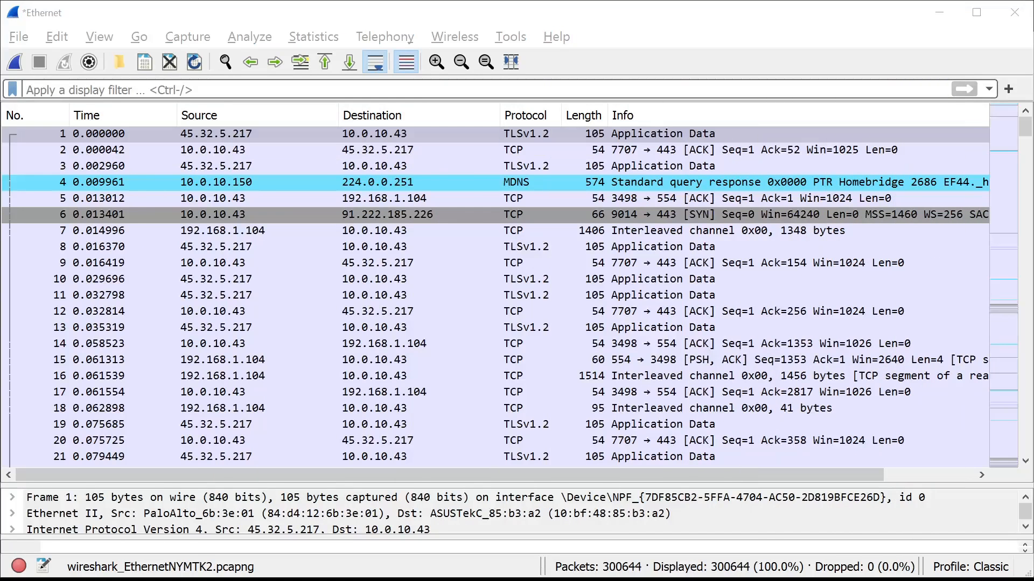
left_click(302, 279)
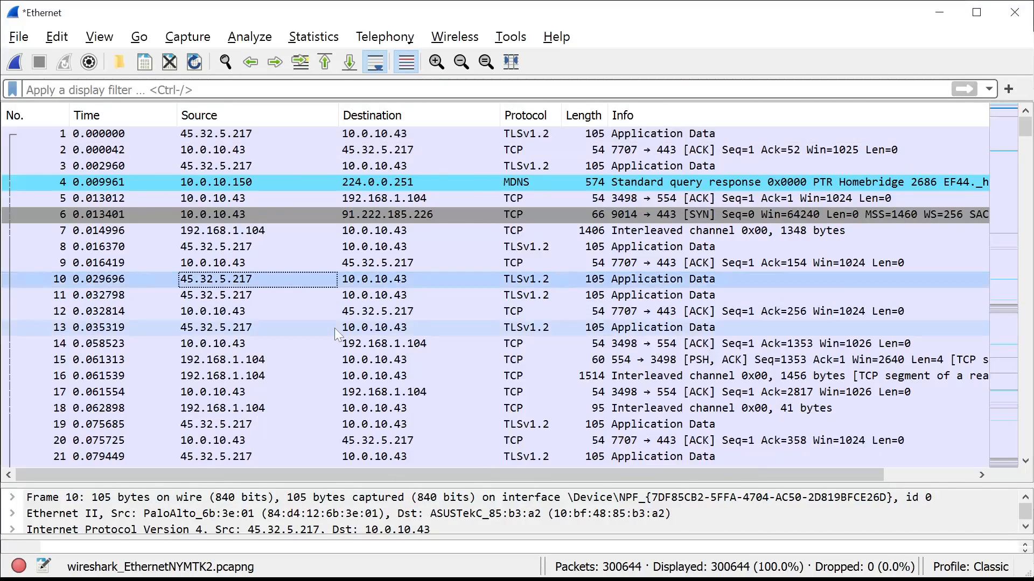
Open the Conversations statistics for the whole capture, and reposition and enlarge the window to show more of the TCP conversations
scroll(334, 327, "down", 20)
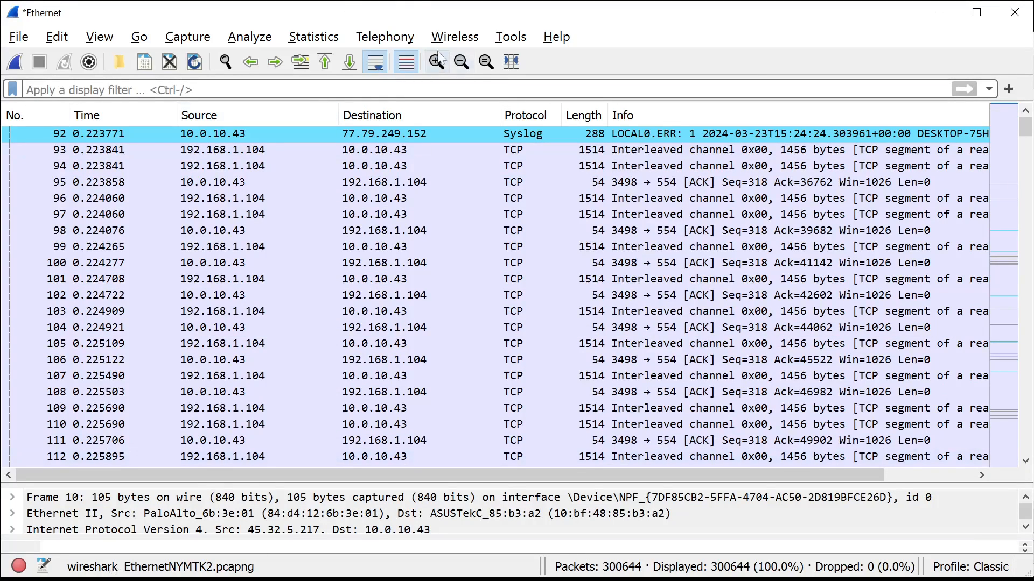
left_click(328, 45)
left_click(343, 126)
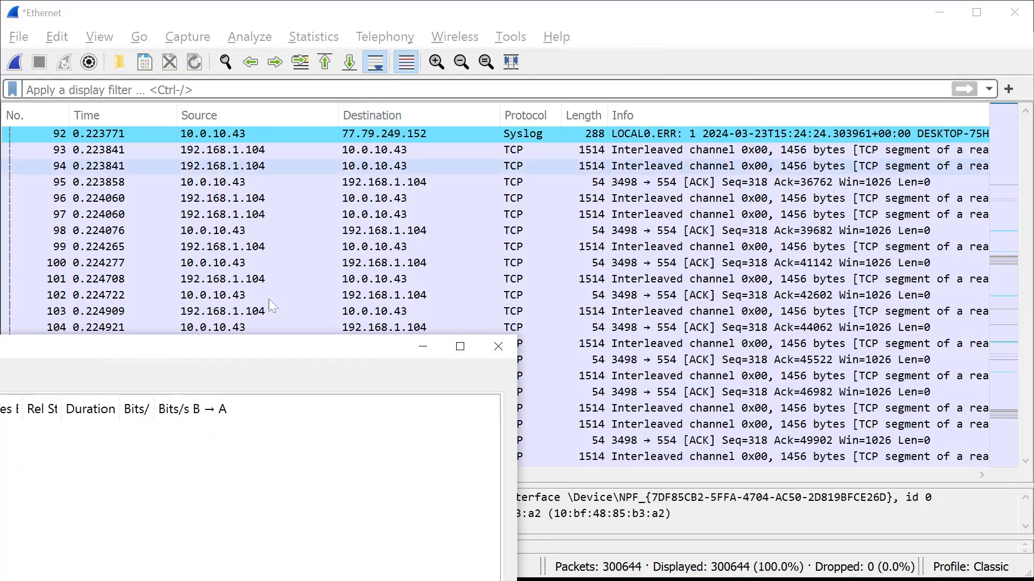
left_click_drag(2, 356, 532, 33)
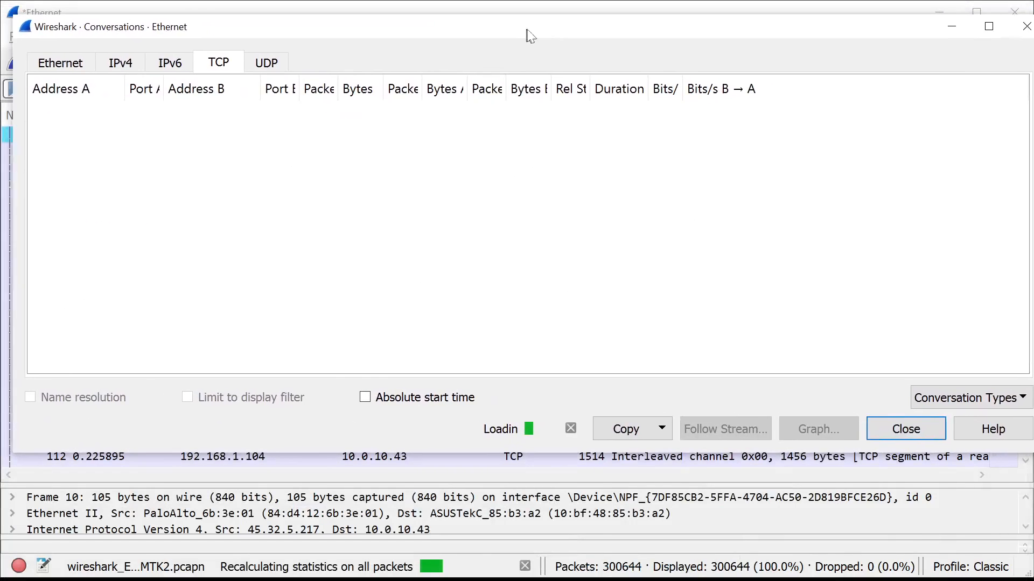
left_click_drag(318, 452, 297, 568)
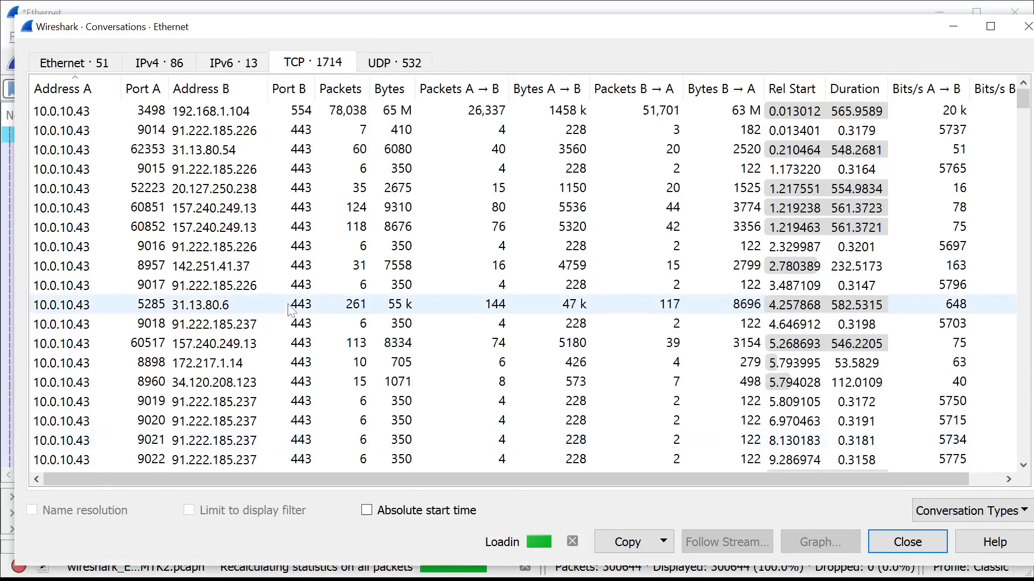
Sort the TCP conversations by Address B and select the one between 10.0.10.43 port 9018 and 91.222.185.237 port 443
left_click(226, 96)
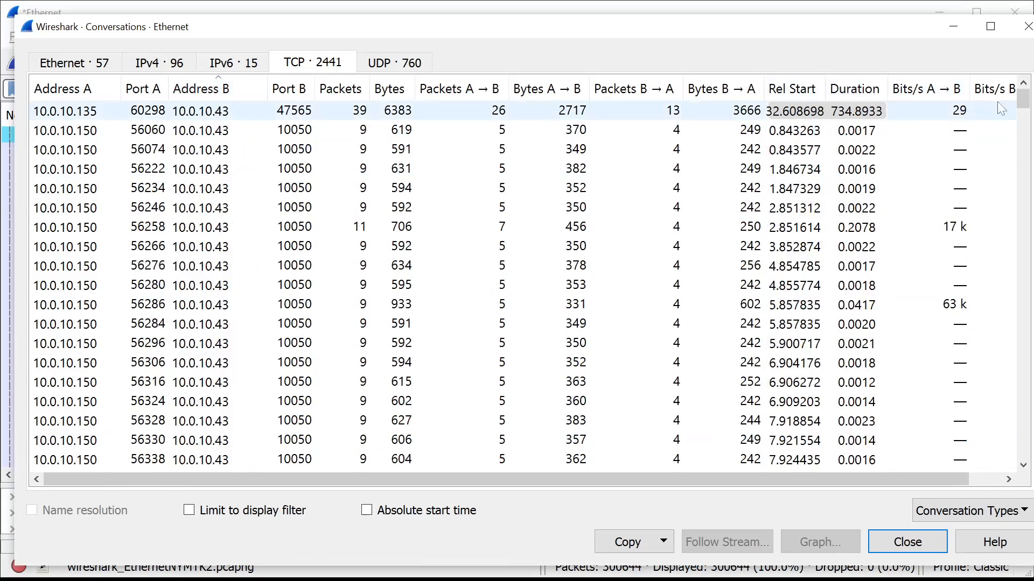
left_click_drag(1023, 100, 1015, 424)
scroll(250, 312, "up", 12)
scroll(250, 312, "down", 2)
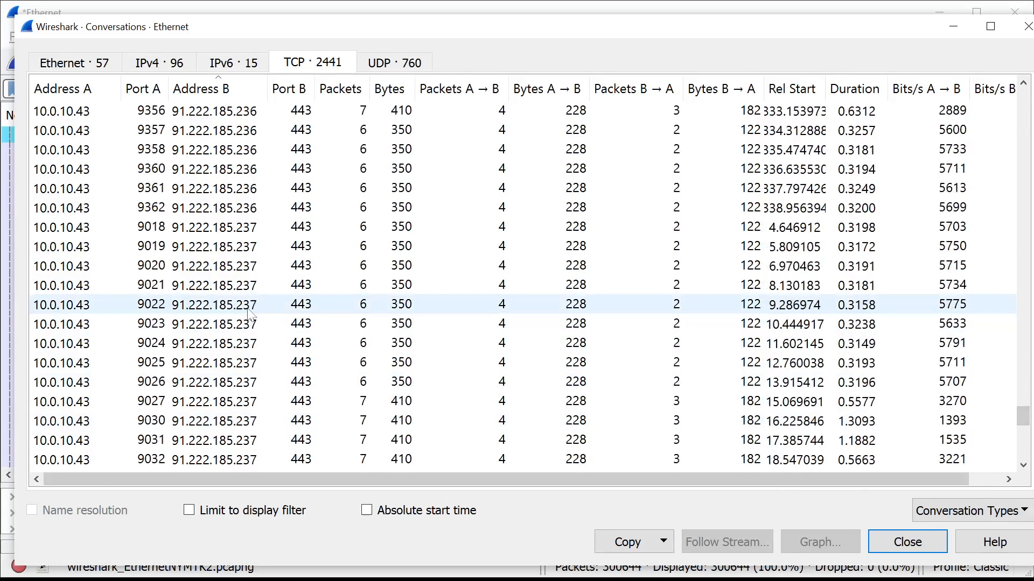
left_click(231, 237)
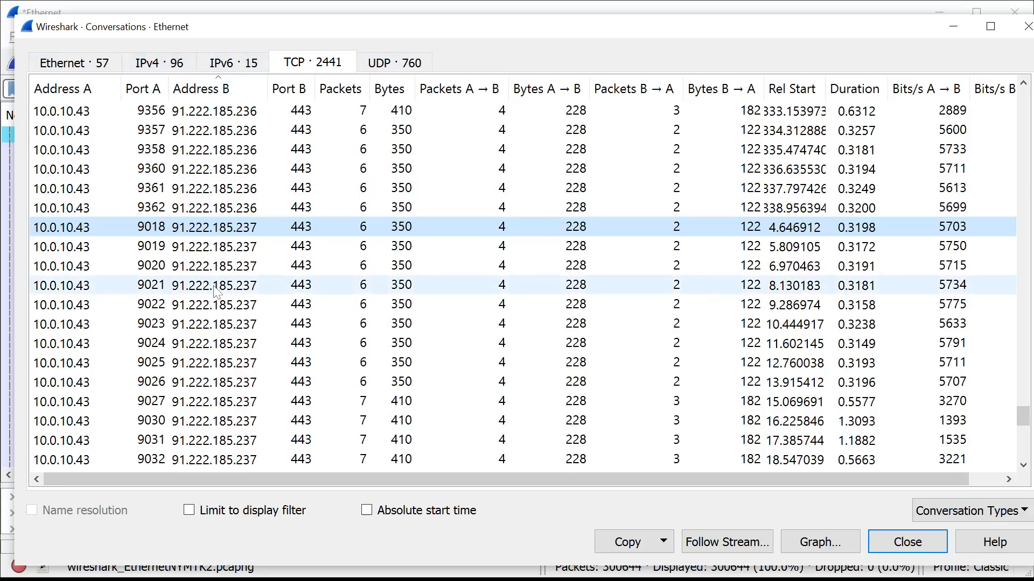
Apply the selected port 9018 conversation as a display filter in both directions (A ↔ B), and bring the packet list to the front
right_click(193, 236)
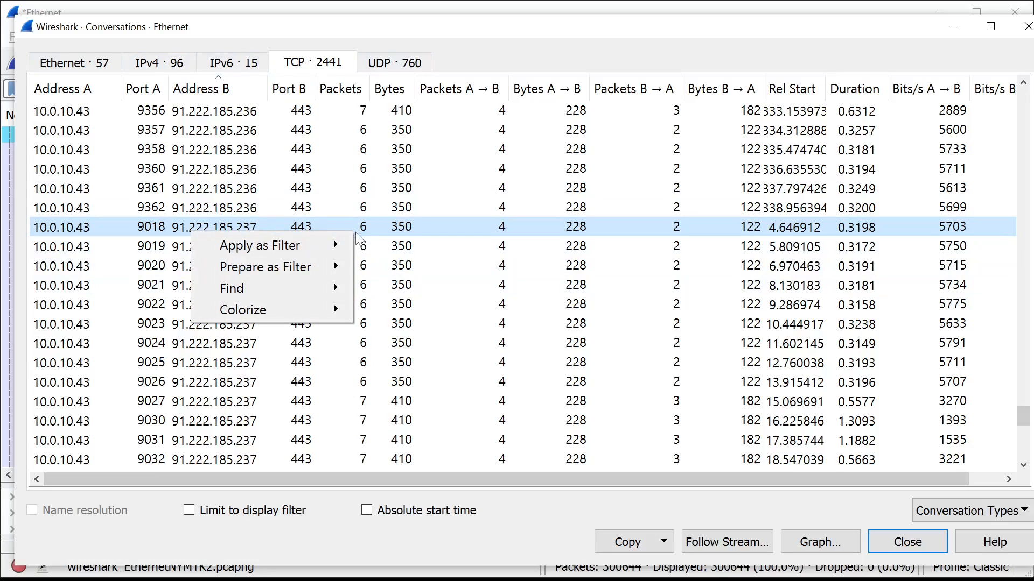
mouse_move(299, 248)
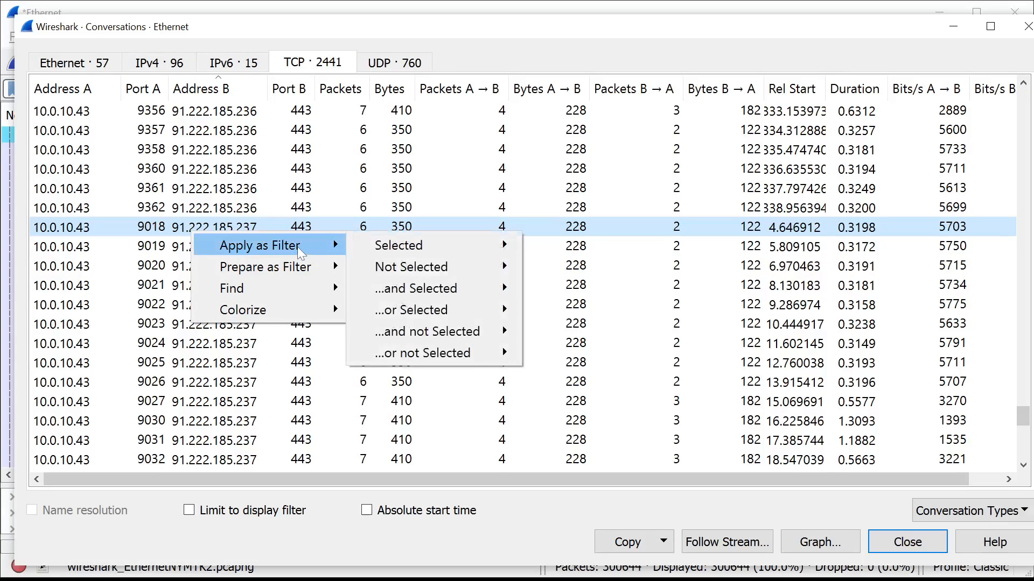
mouse_move(323, 265)
mouse_move(459, 245)
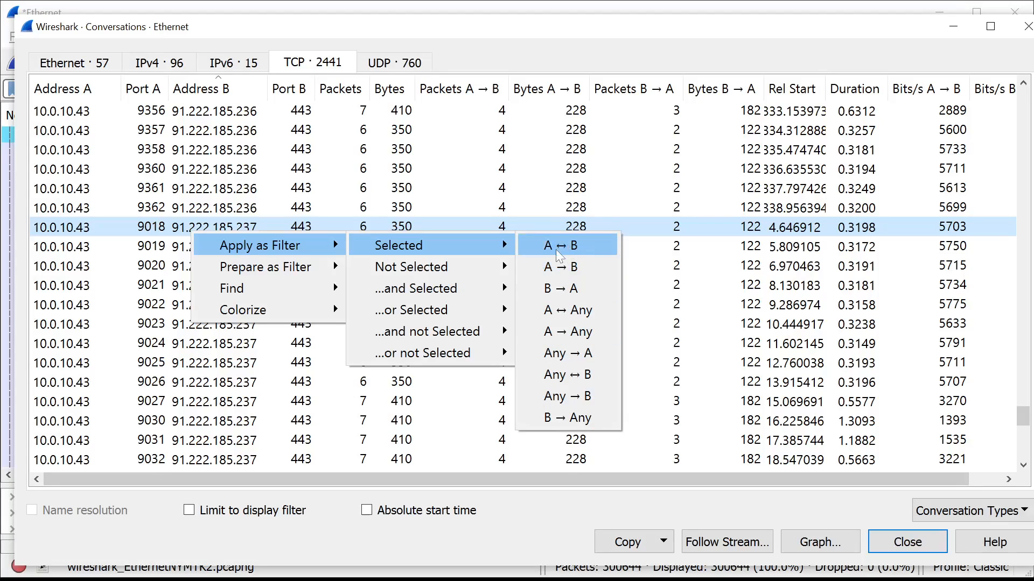
mouse_move(321, 267)
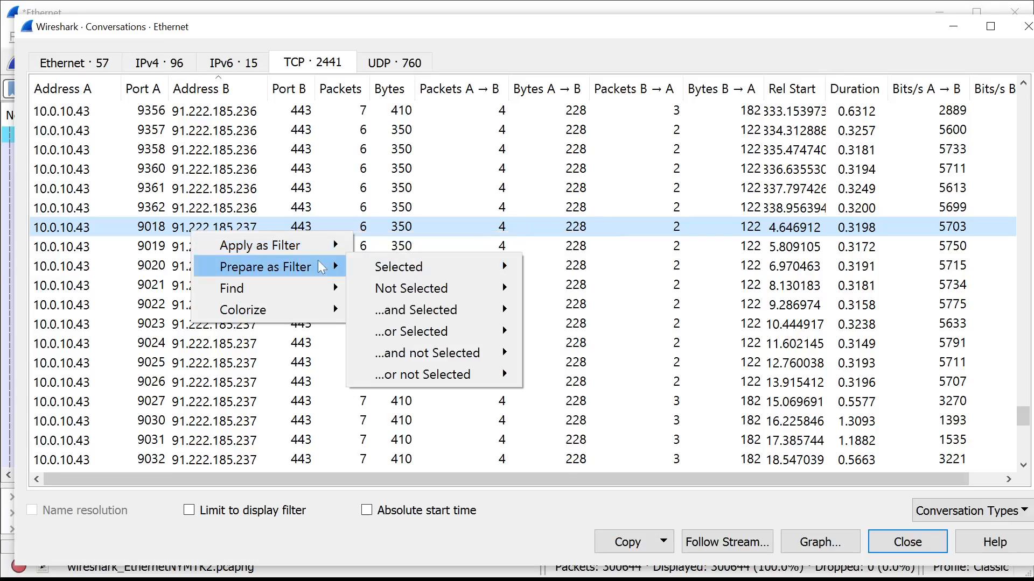
mouse_move(410, 267)
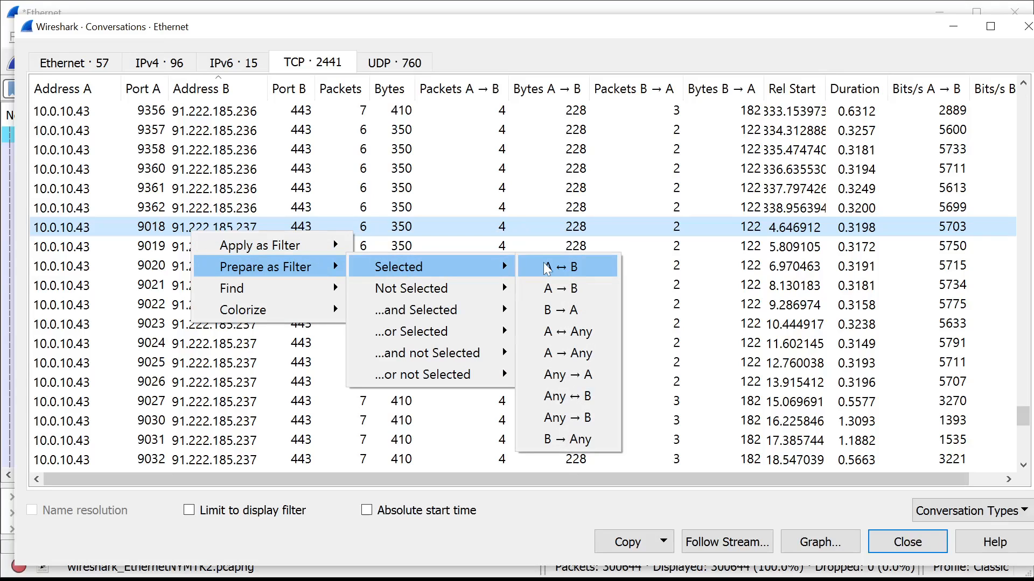
mouse_move(321, 245)
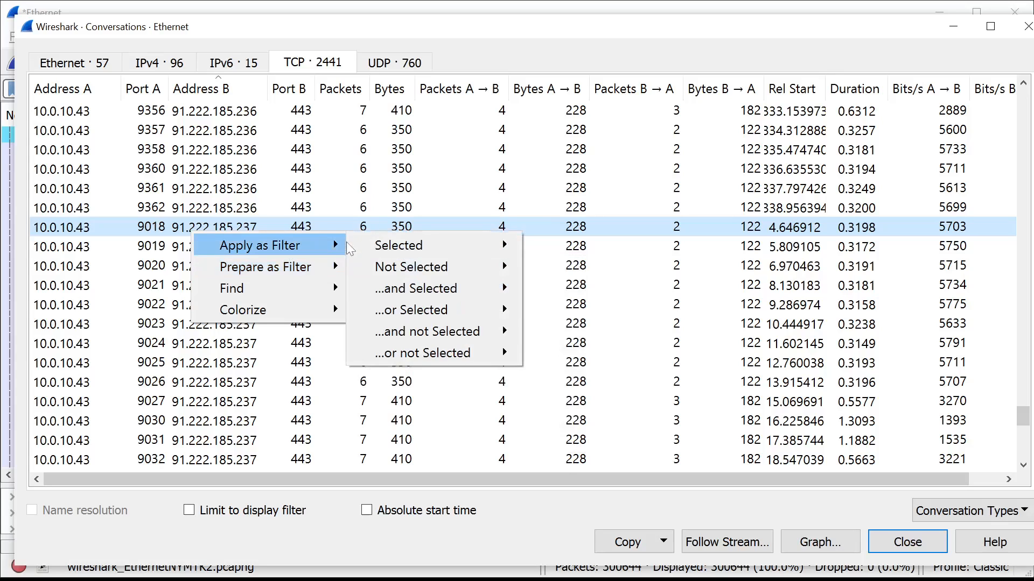
mouse_move(437, 246)
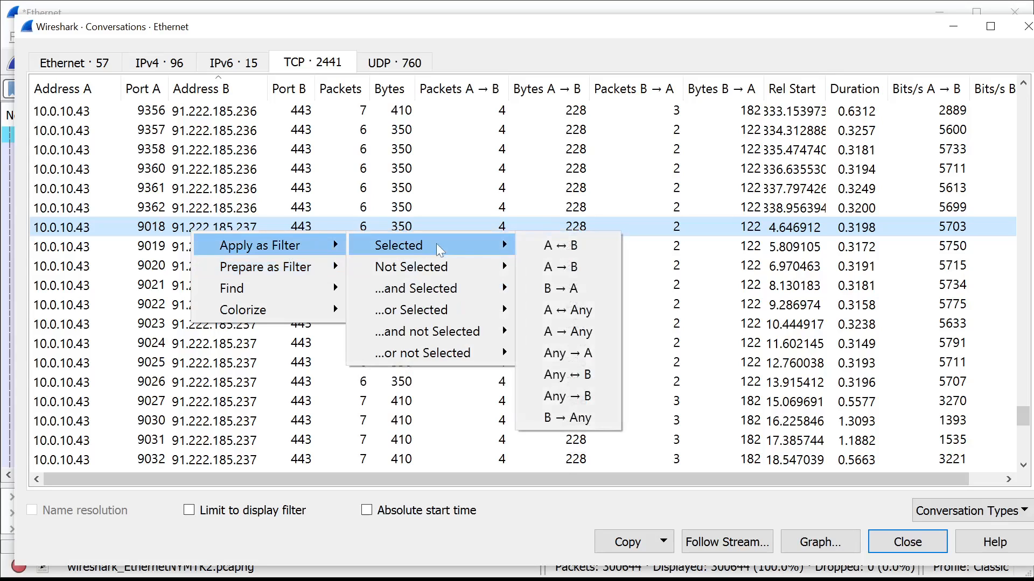
left_click(543, 249)
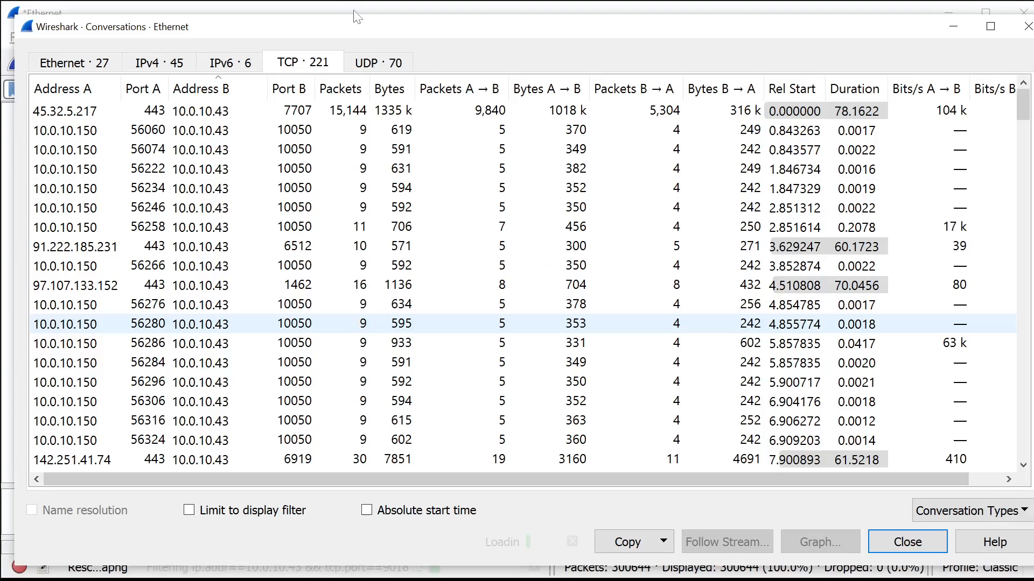
left_click(359, 15)
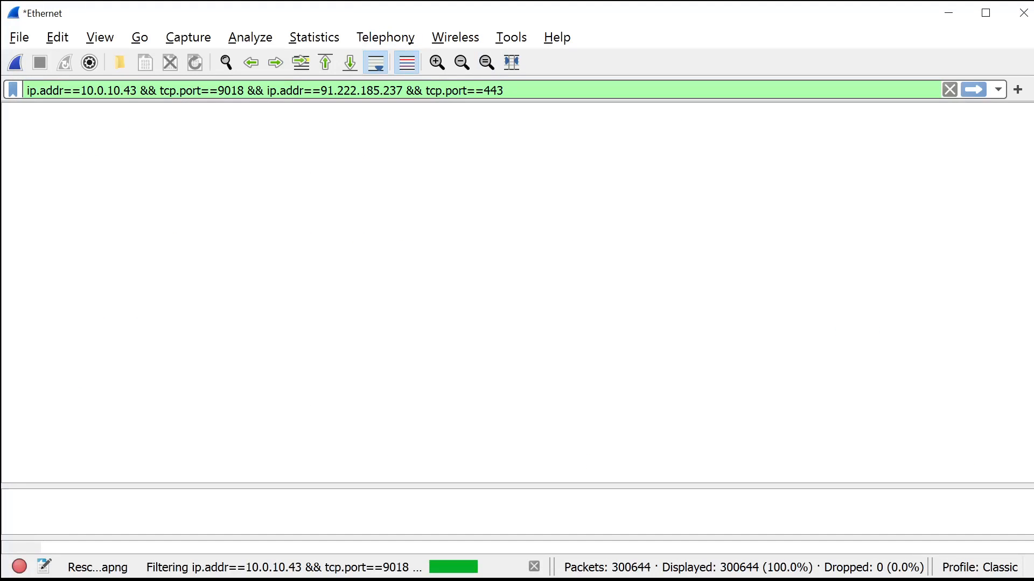
Examine the generated filter expression, highlighting the whole filter and its port 9018, port 443 and IP address conditions
left_click_drag(507, 91, 25, 91)
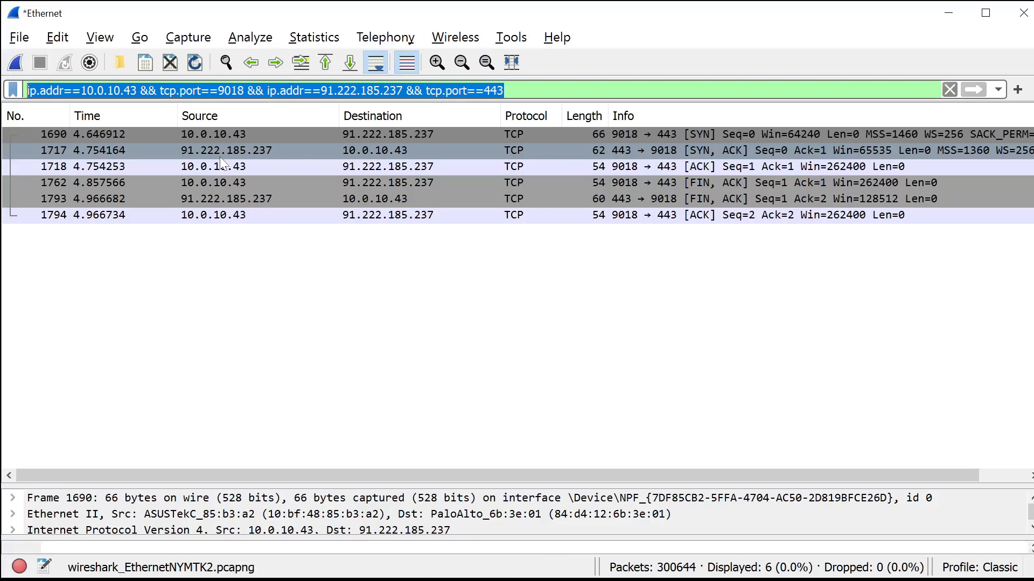
left_click(542, 230)
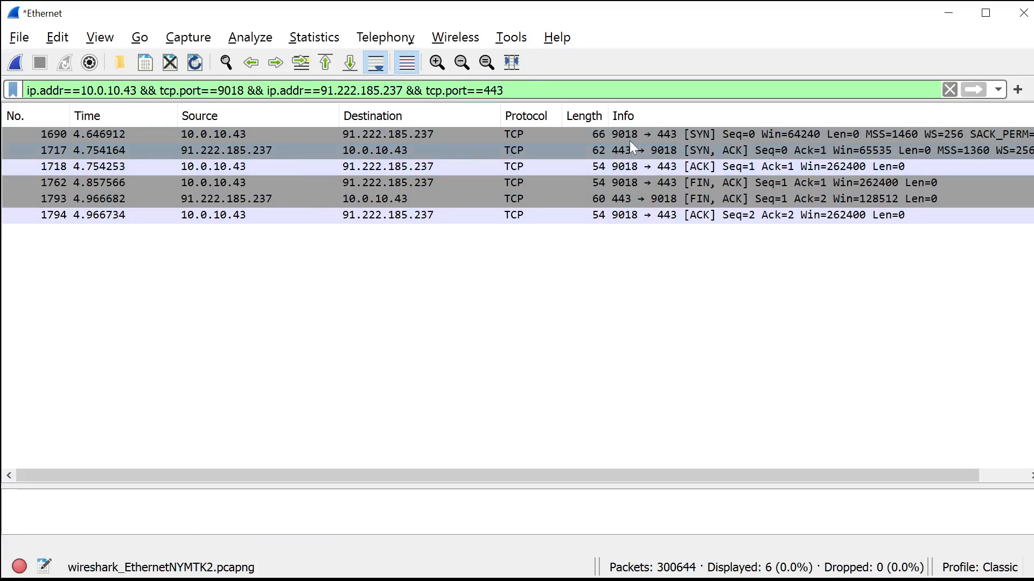
left_click_drag(176, 90, 245, 90)
left_click_drag(427, 91, 503, 91)
left_click(504, 90)
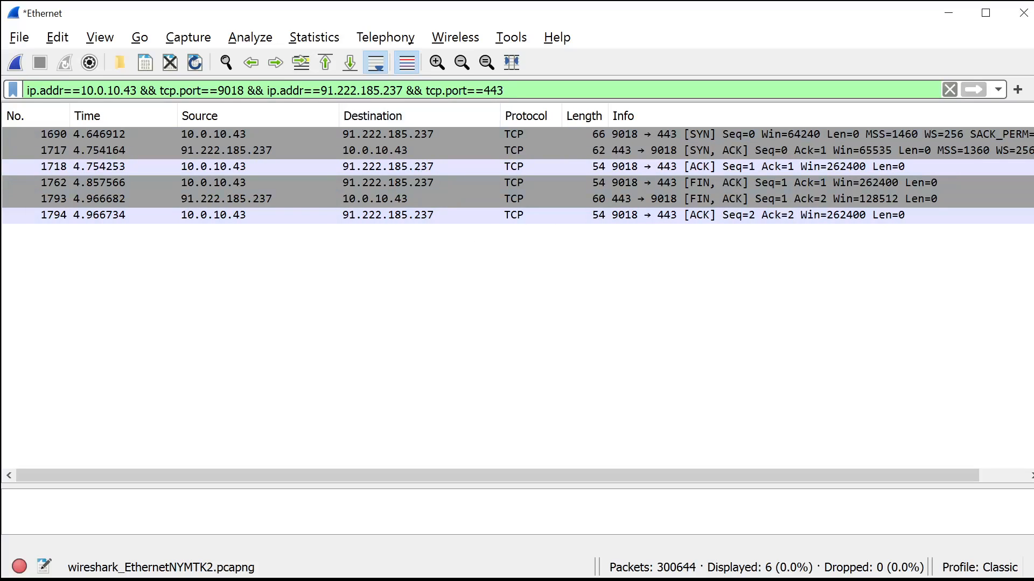
left_click_drag(407, 91, 266, 91)
left_click_drag(136, 91, 24, 91)
left_click(292, 296)
Clear the display filter, return to the Conversations window and look through the full list of TCP conversations
left_click(950, 90)
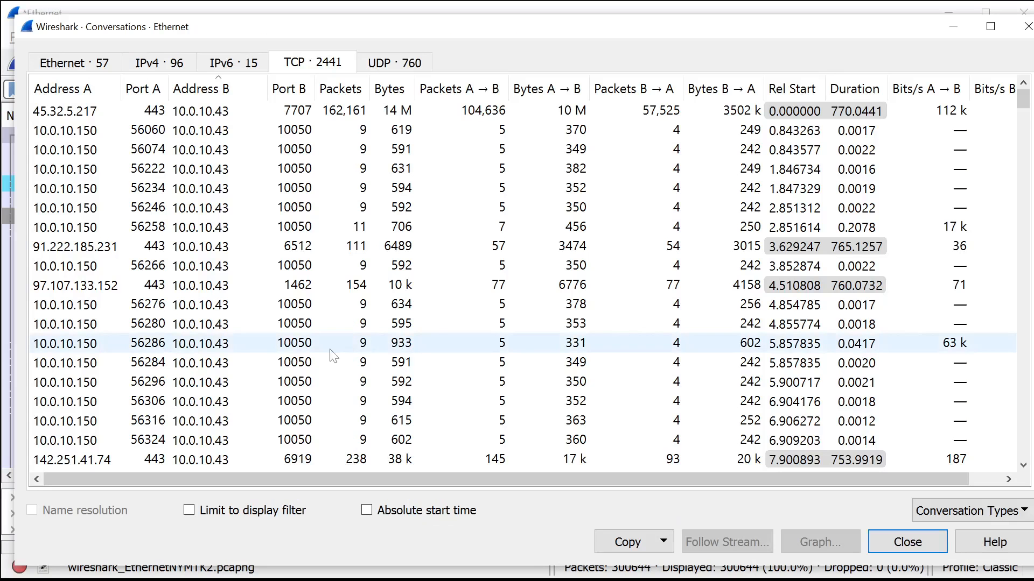
scroll(341, 355, "down", 20)
scroll(341, 356, "down", 15)
scroll(323, 361, "up", 20)
scroll(320, 357, "down", 20)
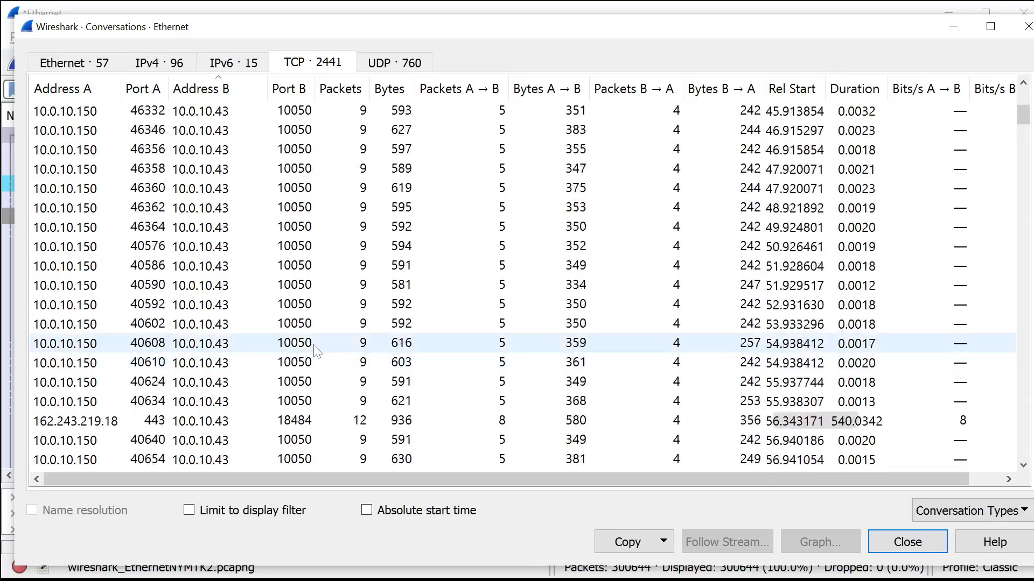
scroll(318, 356, "down", 20)
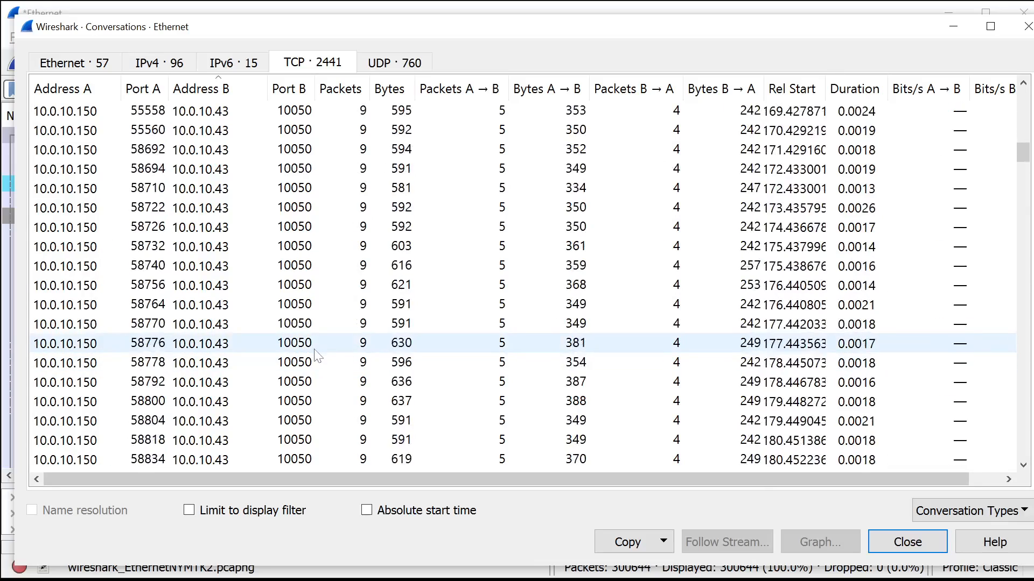
scroll(319, 358, "up", 20)
scroll(320, 356, "up", 20)
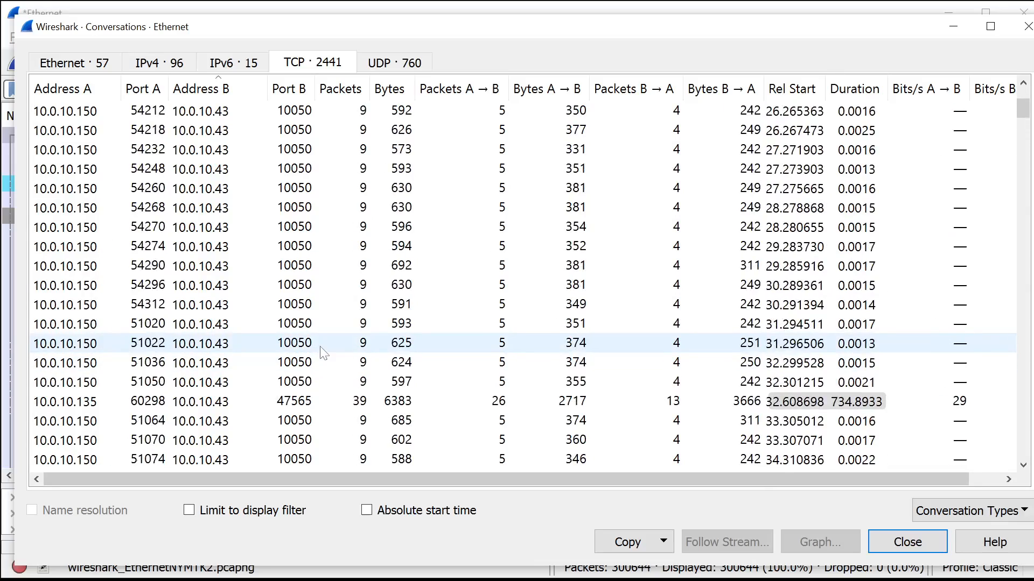
scroll(323, 352, "down", 20)
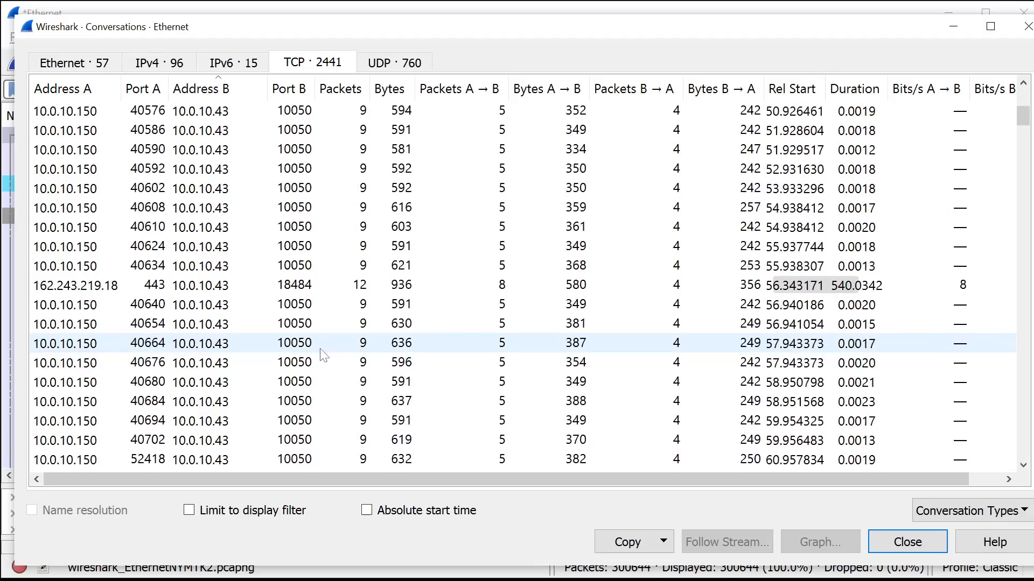
scroll(322, 357, "down", 20)
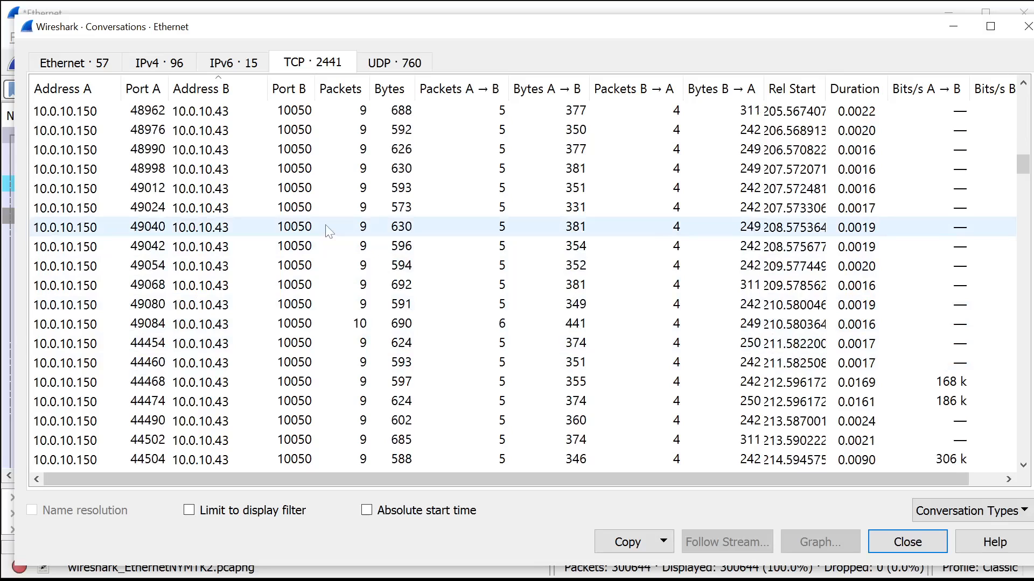
Switch to the IPv4 conversations, sort them by Address B and find the conversation between 10.0.10.43 and 172.217.165.10
left_click(166, 65)
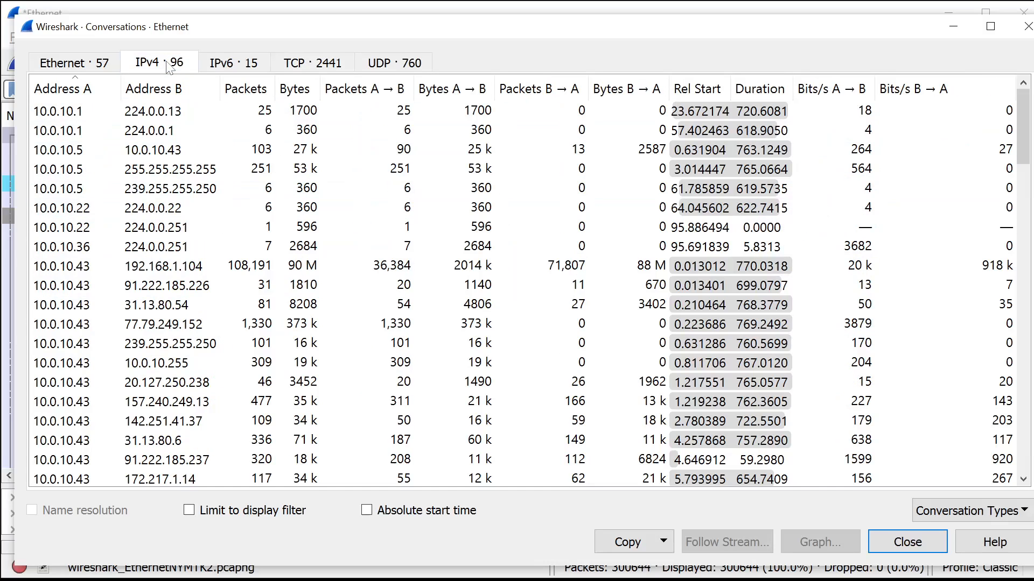
left_click(152, 88)
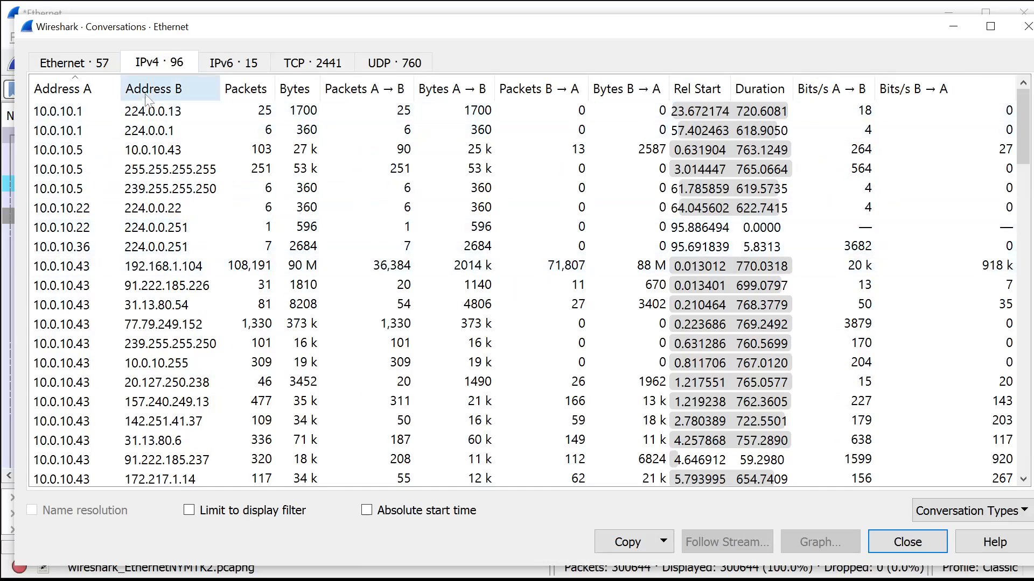
scroll(565, 334, "down", 20)
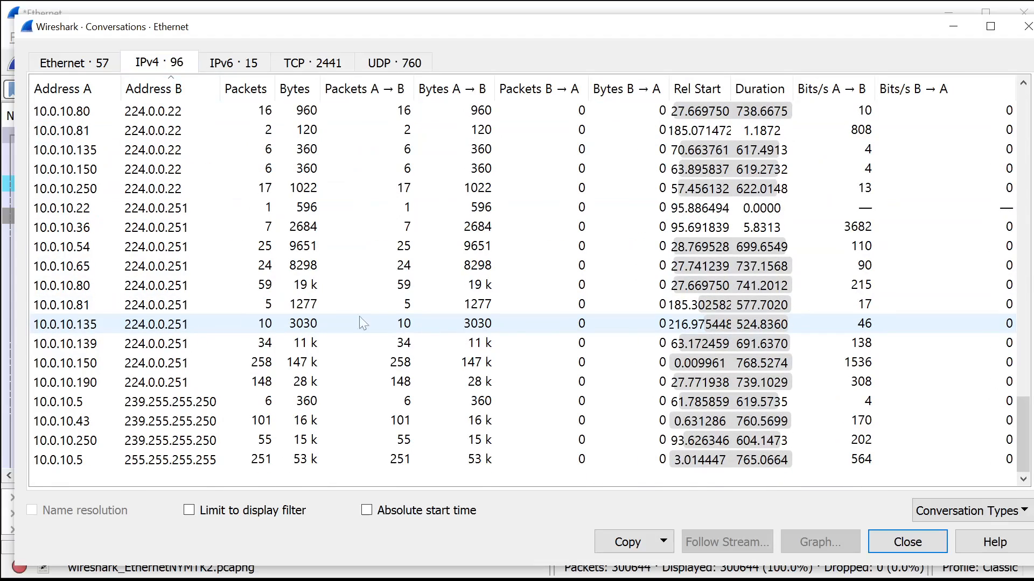
scroll(194, 304, "up", 4)
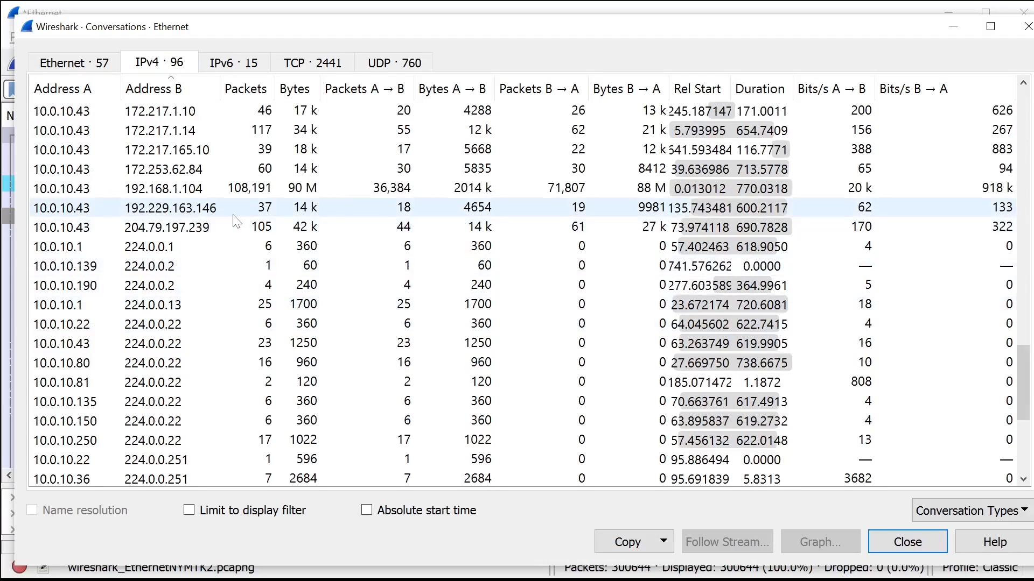
Apply the IPv4 conversation between 10.0.10.43 and 172.217.165.10 as a display filter in both directions (A ↔ B)
right_click(214, 149)
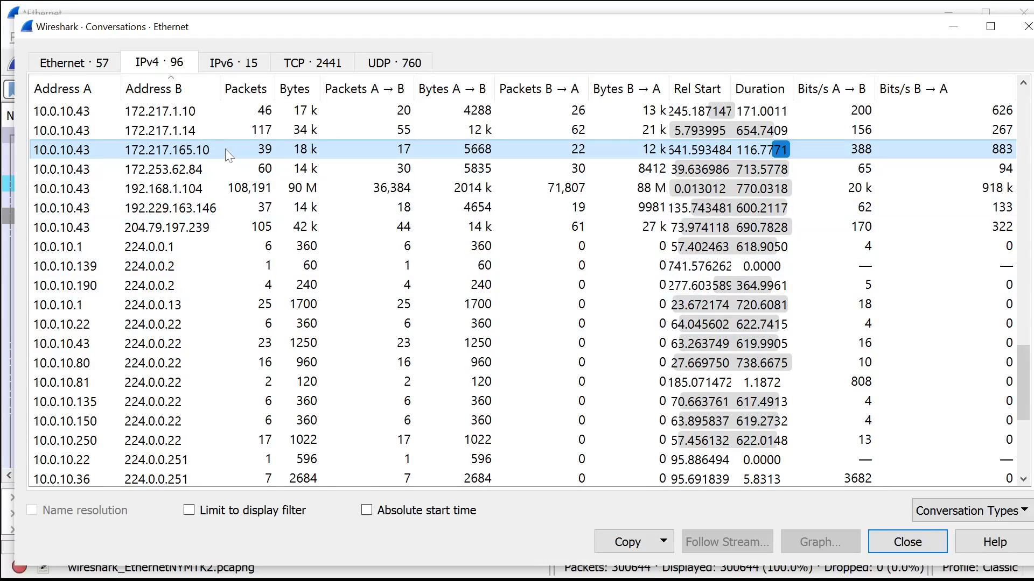
mouse_move(323, 164)
mouse_move(484, 163)
left_click(624, 170)
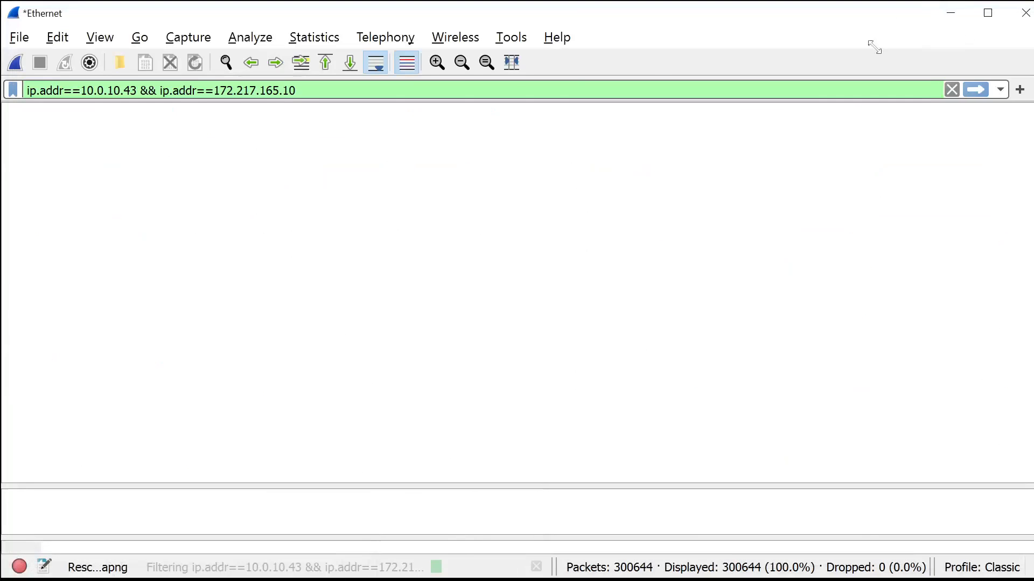